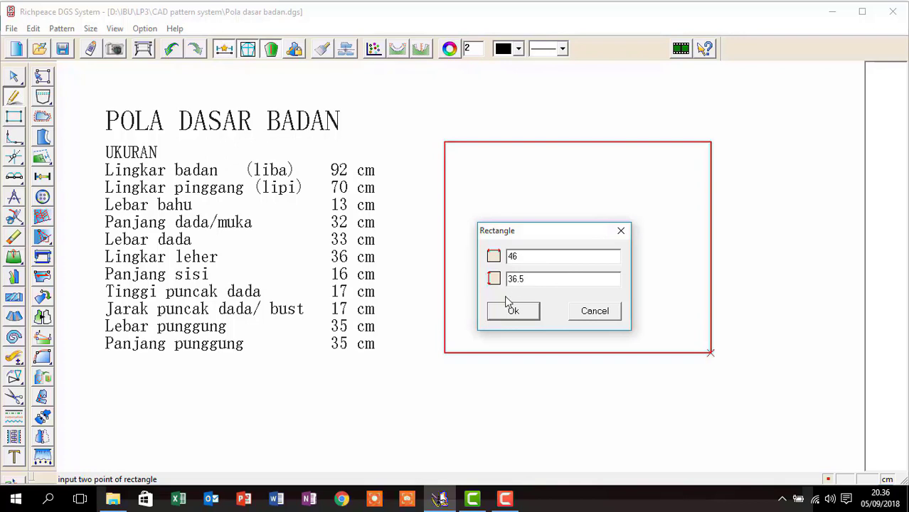
Step: Create the 46 by 36.5 cm rectangle and draw a vertical dividing line through it, 22 cm from its bottom right corner
click(513, 313)
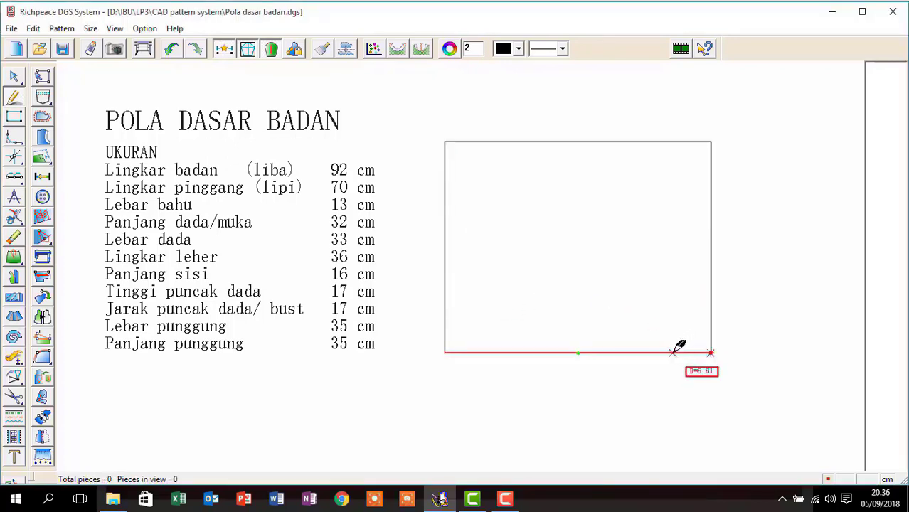
text(22)
key(Return)
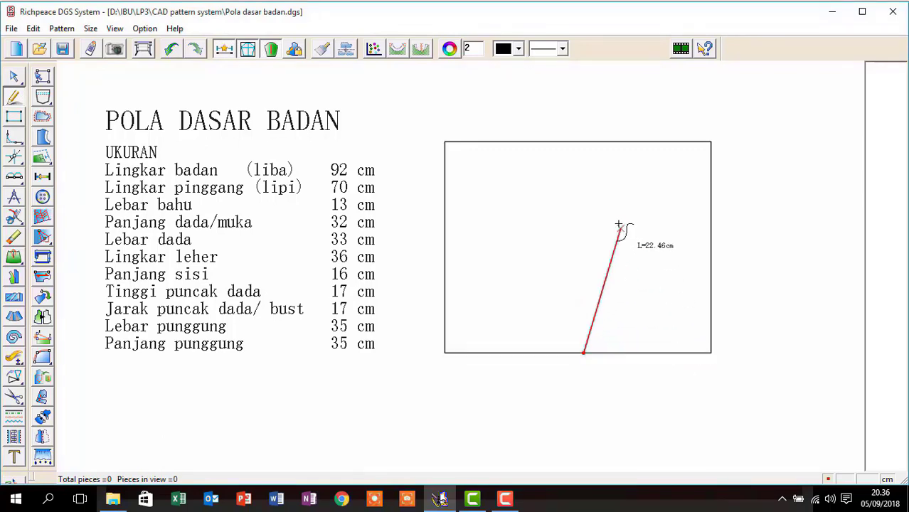
click(584, 144)
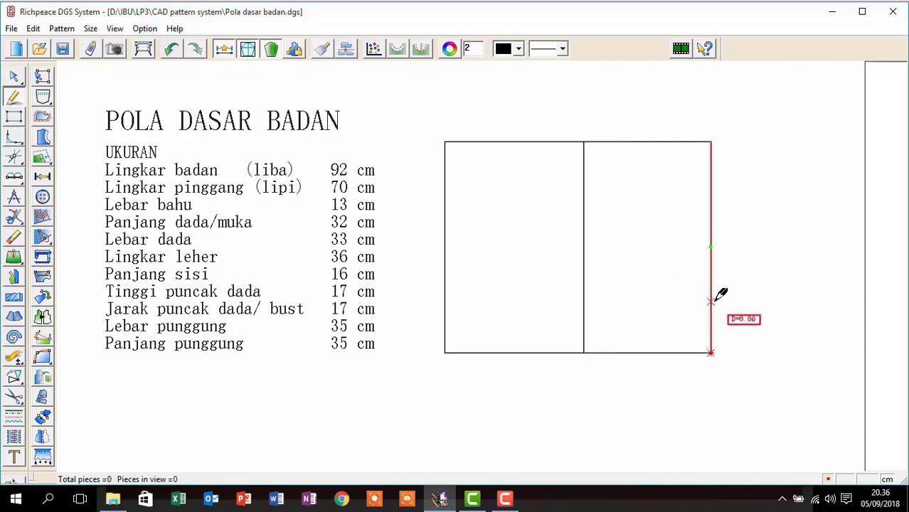
Step: Draw a horizontal line across the full width of the rectangle, about 16 cm above its bottom edge
click(710, 261)
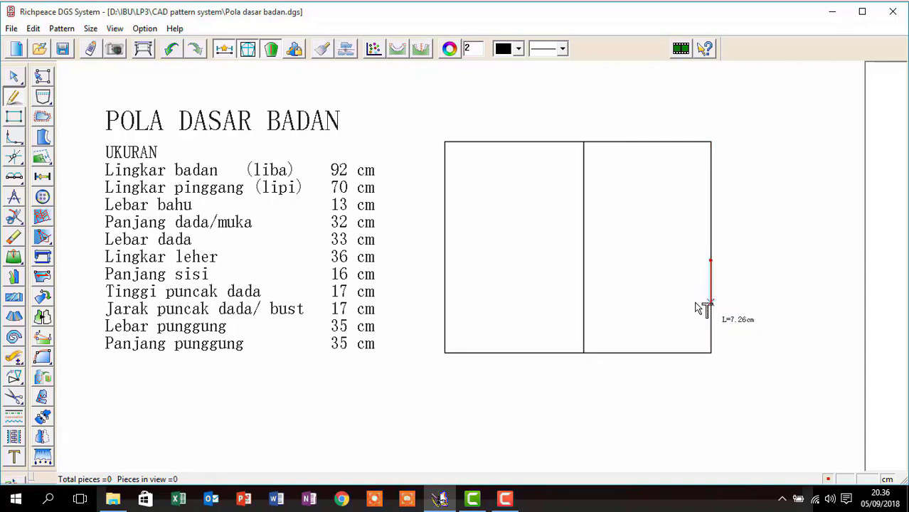
click(444, 260)
right_click(445, 260)
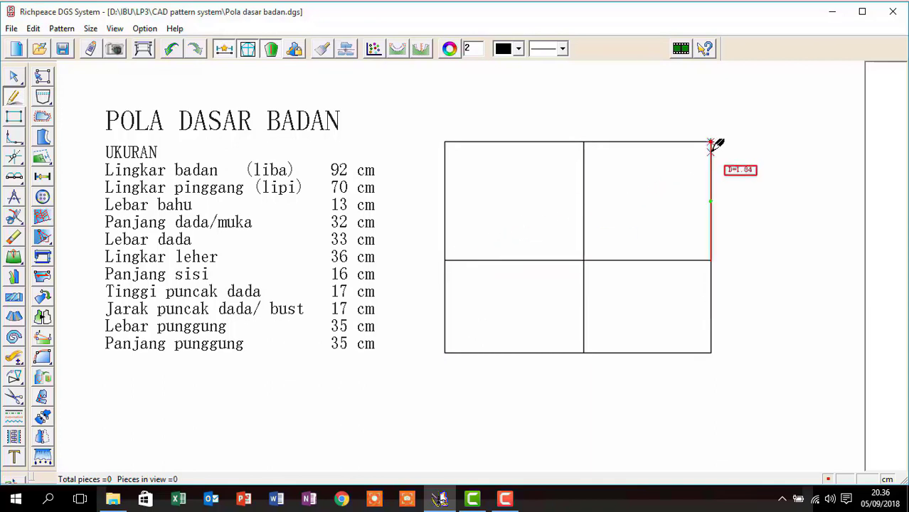
Step: Draw a slanted back neckline from just below the rectangle's top right corner to a point on the top edge
text(1)
key(Return)
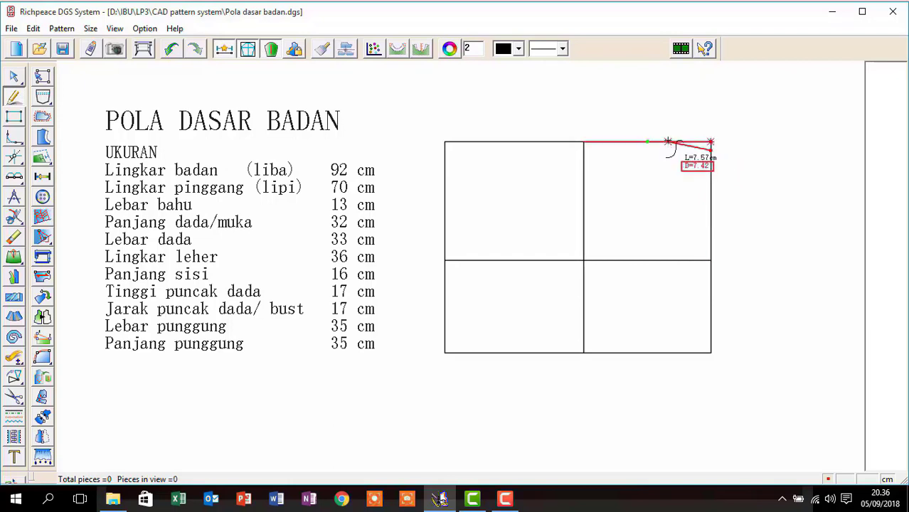
text(6)
key(Return)
right_click(669, 142)
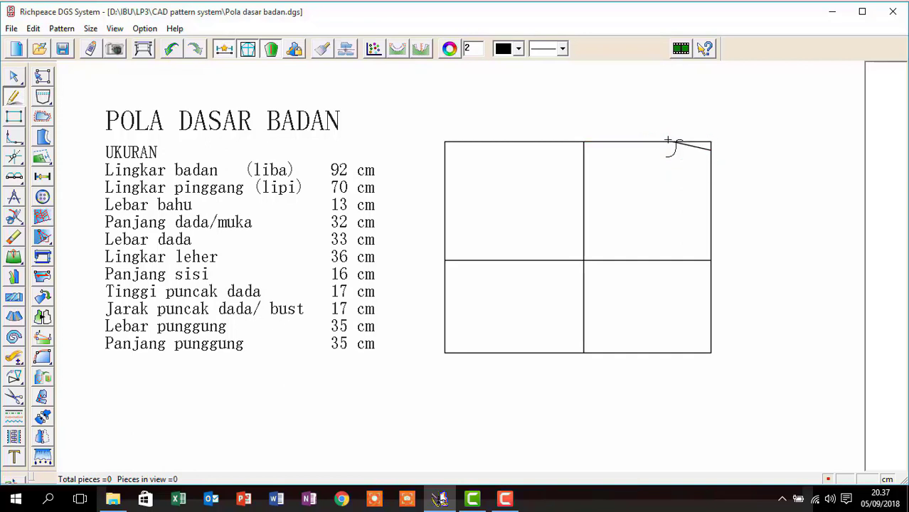
Step: Draw a horizontal shoulder guide leftward across the vertical divider, starting at an offset of 8 and -4 cm from the divider's top end
click(584, 142)
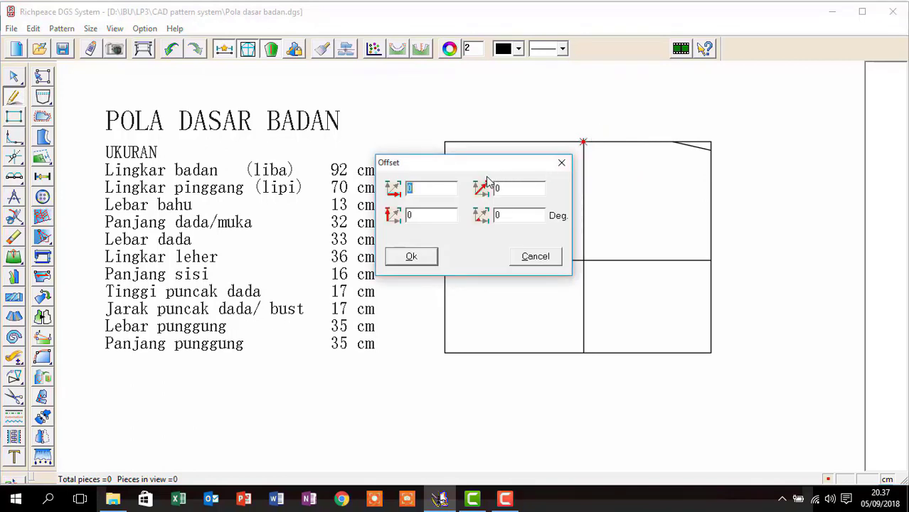
text(8)
click(408, 216)
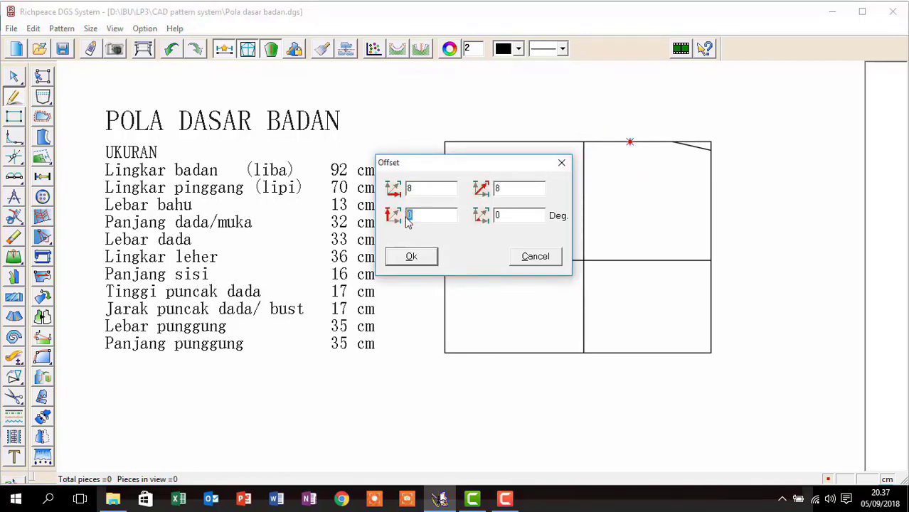
text(-4)
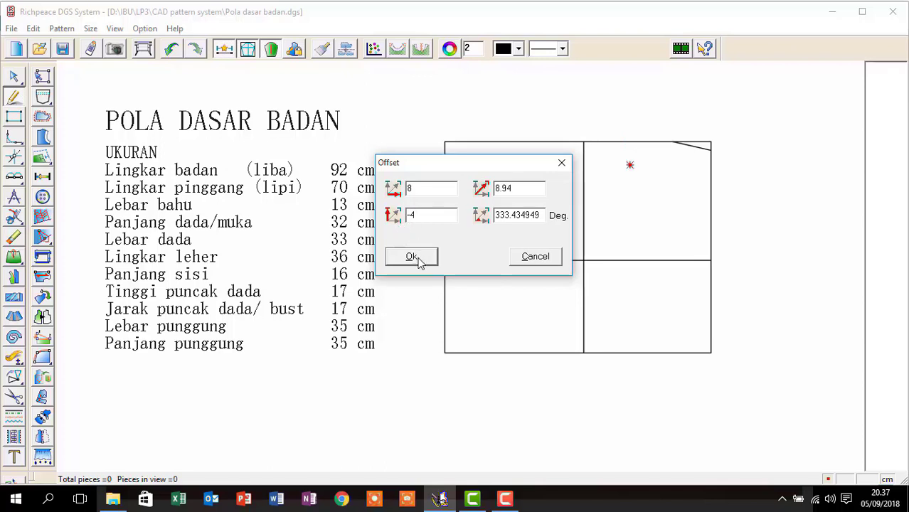
click(414, 256)
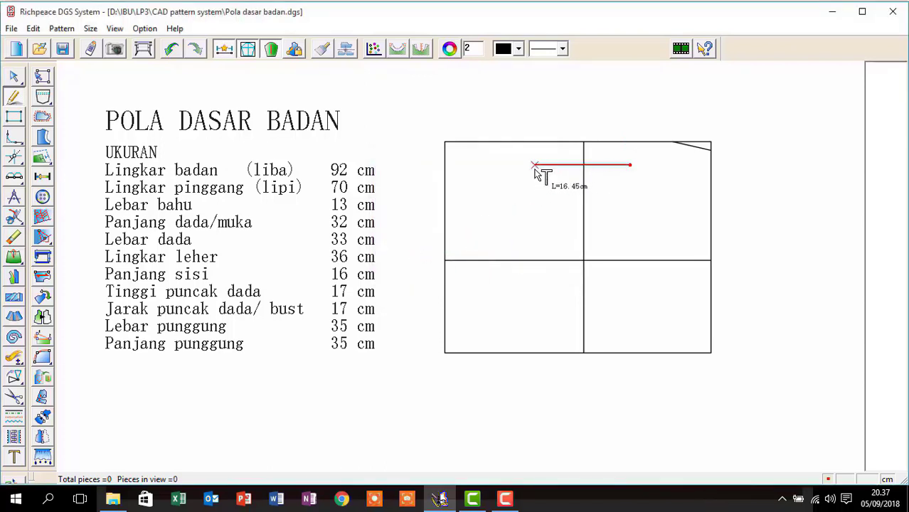
text(1.)
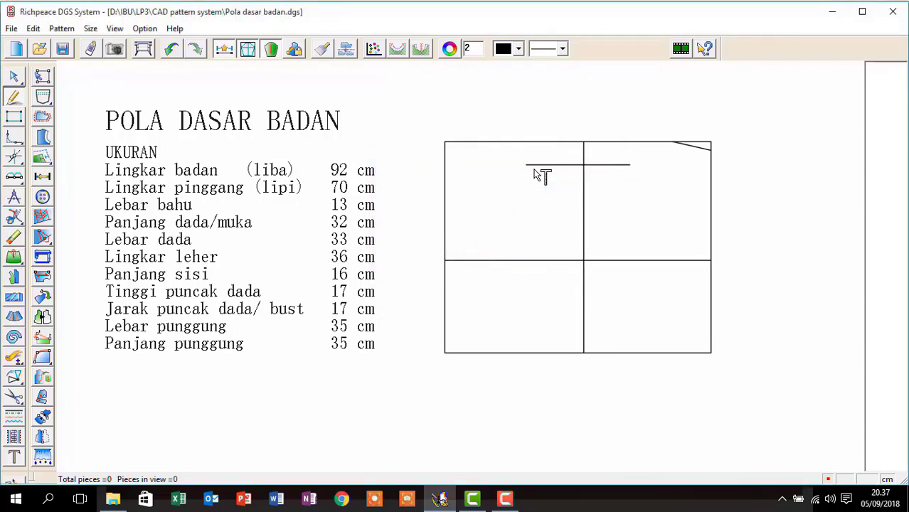
text(32)
key(Return)
Step: Draw a horizontal back-width line inward from the rectangle's right edge, starting 10 cm below the lower end of the back neckline
click(712, 150)
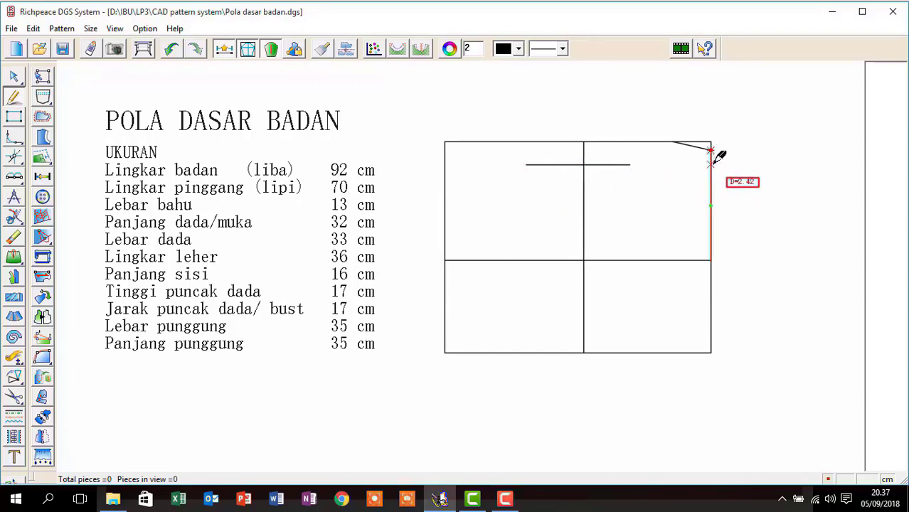
text(10)
key(Return)
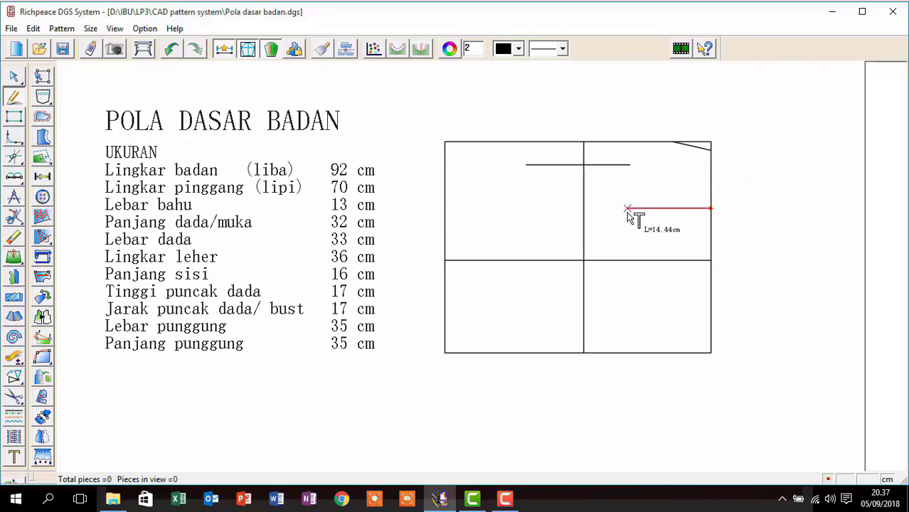
text(1)
key(Return)
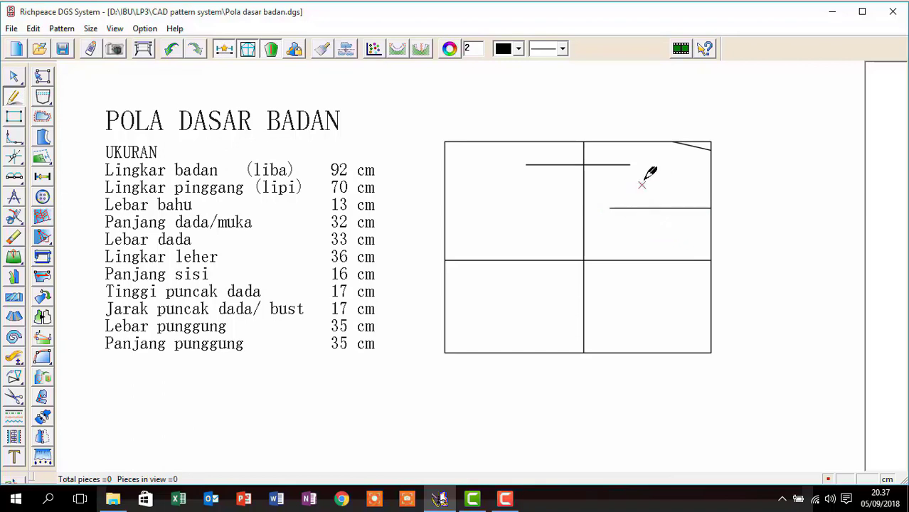
Step: Bend the slanted back neckline into a downward curve between its two endpoints
click(692, 145)
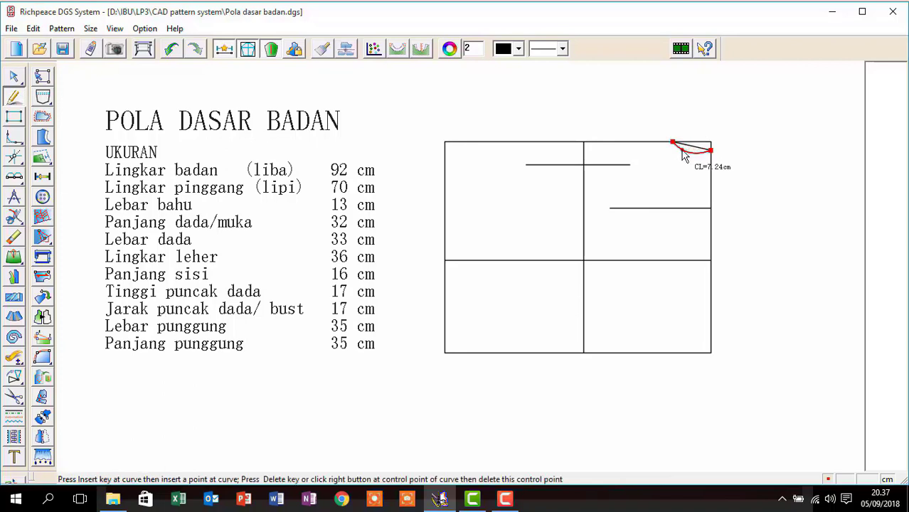
click(682, 148)
right_click(686, 159)
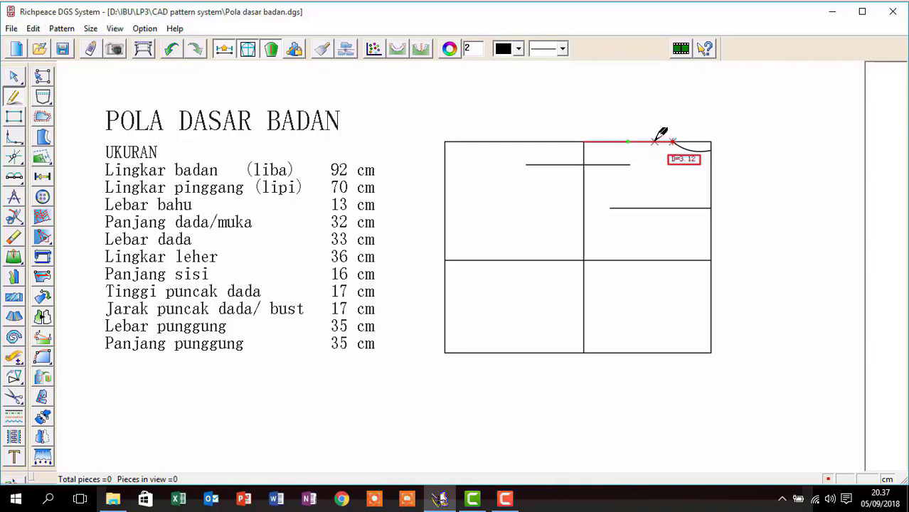
Step: Draw a 13 cm shoulder line with Compasses from the neckline's upper end to the horizontal shoulder guide
key(c)
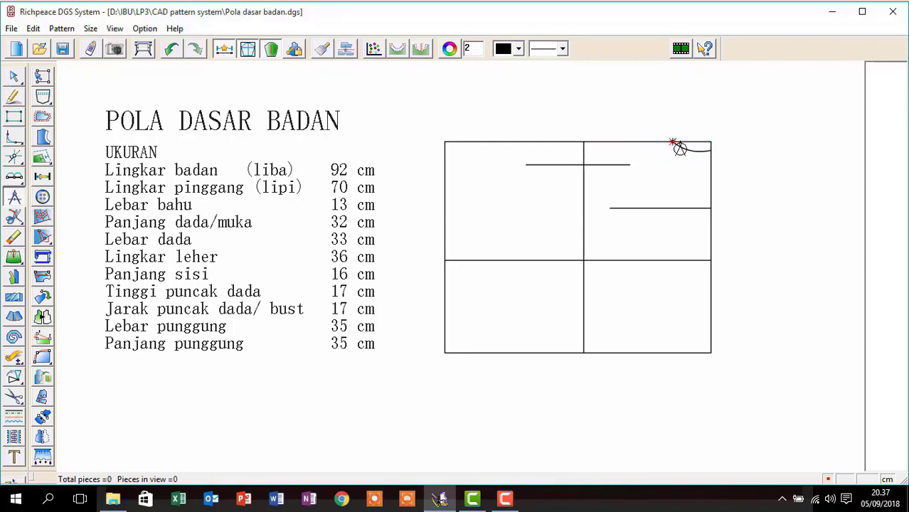
click(672, 143)
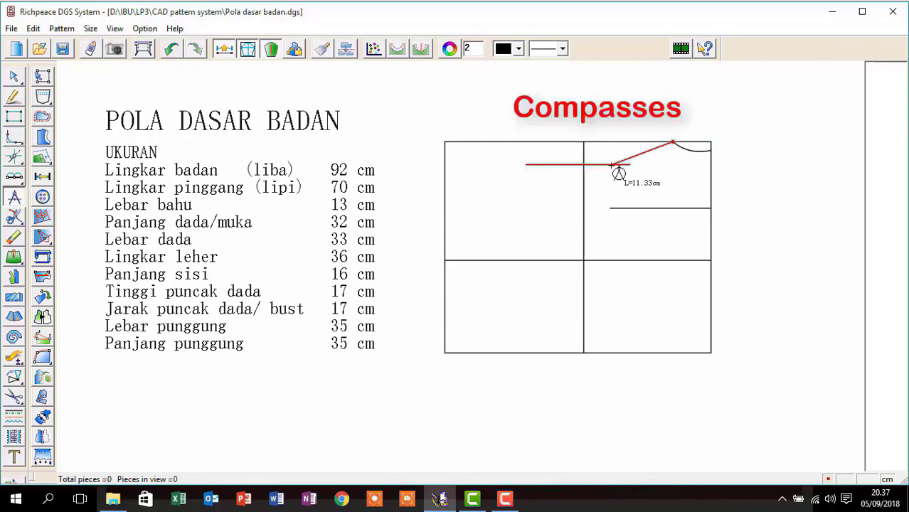
text(13cm)
key(Return)
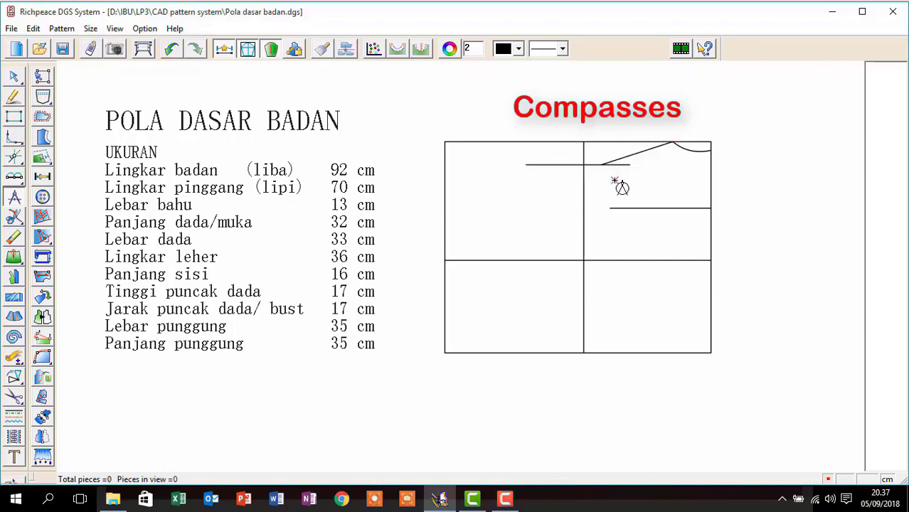
Step: Draw the back armhole curve from the shoulder tip through the back-width line's inner end to the central line intersection, and smooth its shape
key(f)
click(601, 164)
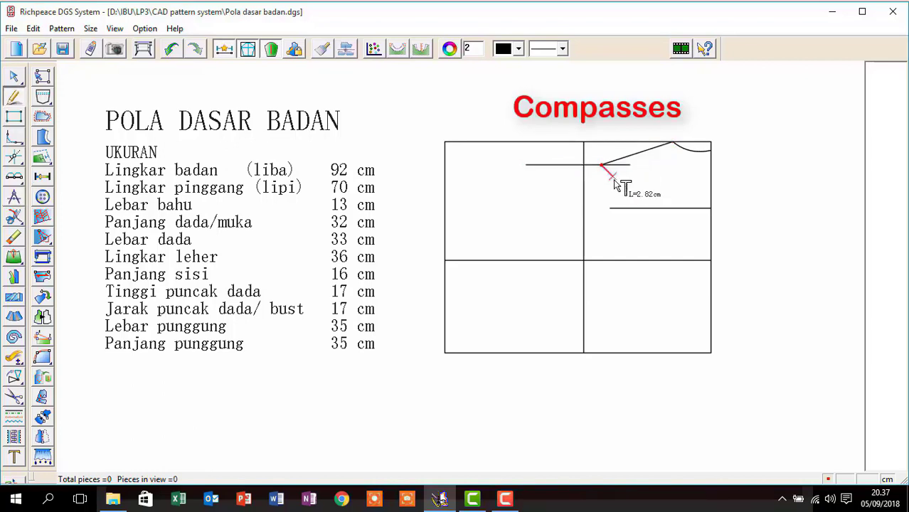
click(609, 208)
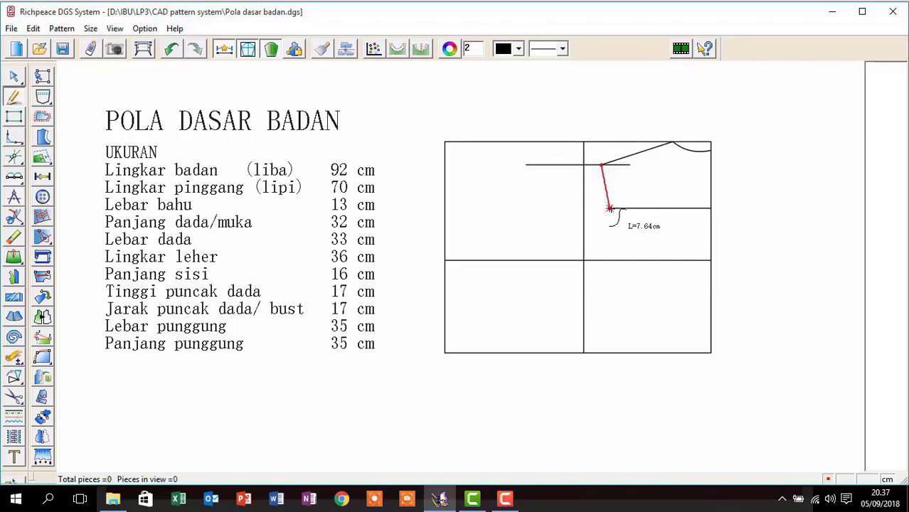
click(584, 261)
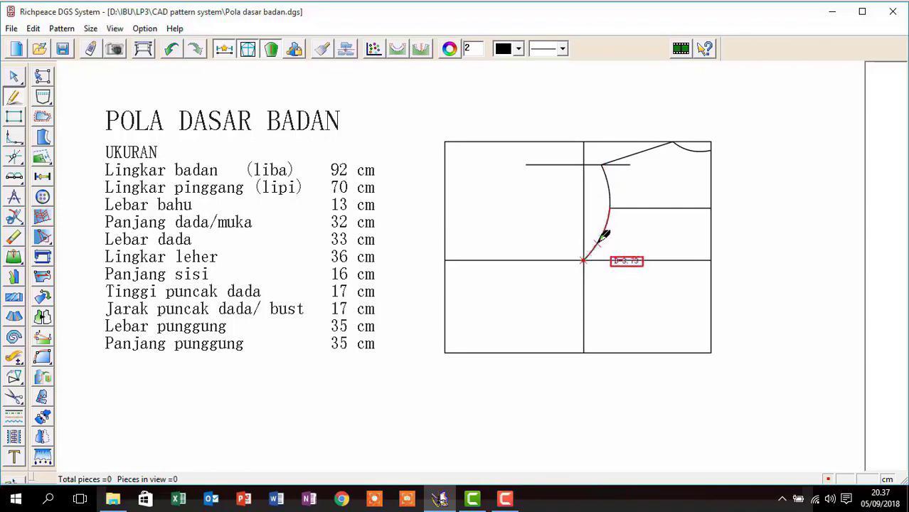
right_click(605, 235)
drag(597, 253, 595, 254)
drag(608, 187, 607, 190)
right_click(629, 248)
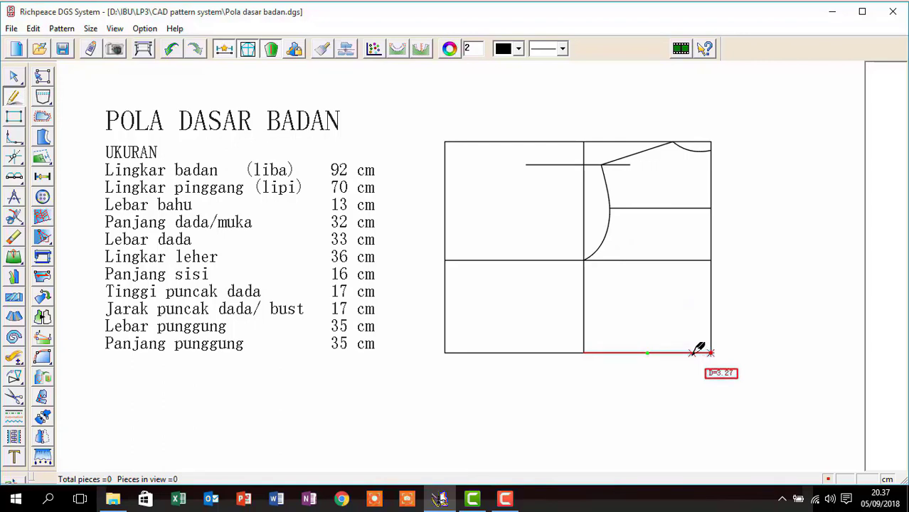
Step: Draw the vertical back dart centre line from the bottom edge, about 7 cm from the right corner, up to the full-width horizontal line
click(670, 352)
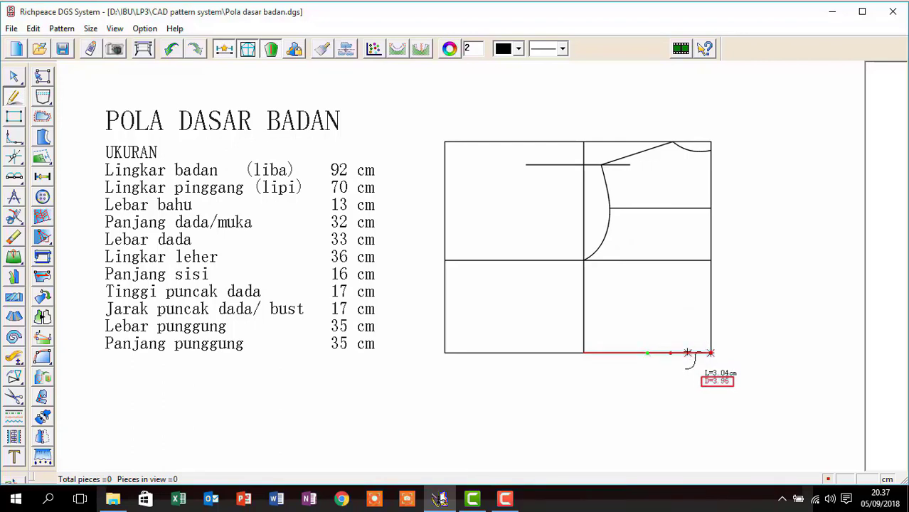
click(670, 260)
right_click(671, 261)
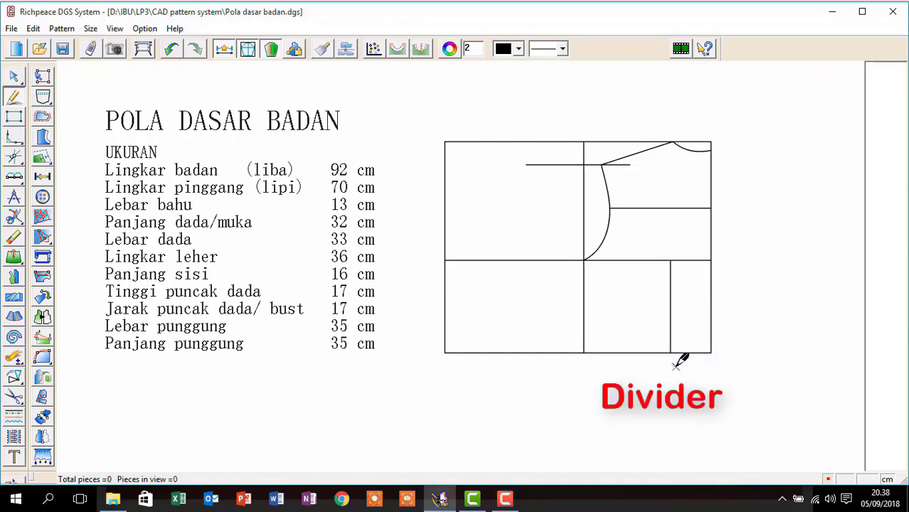
Step: Mark two dart width points on the bottom edge with Divider, symmetric about the dart centre line, with a double distance of 3 cm
key(d)
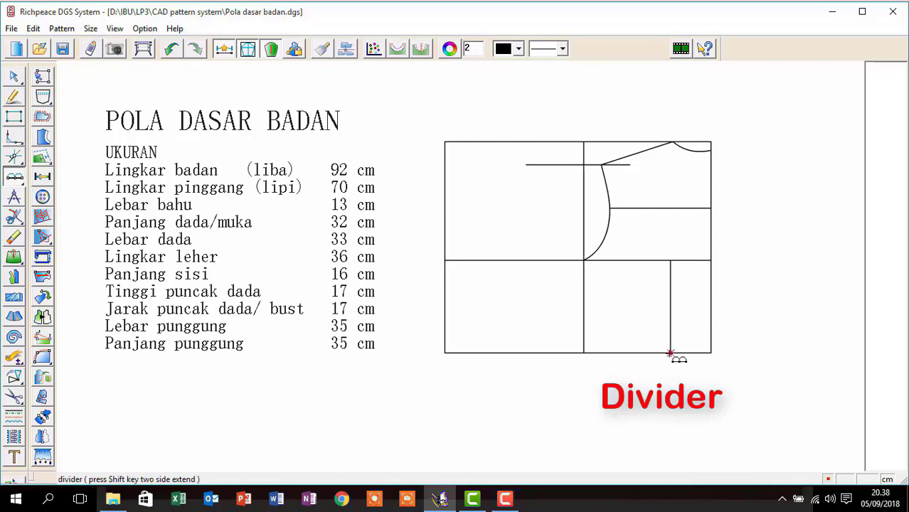
key(shift)
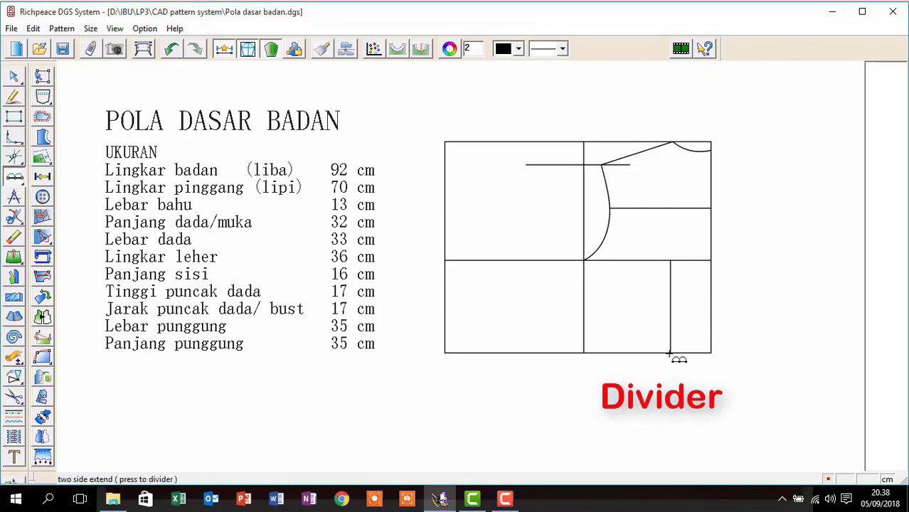
click(681, 353)
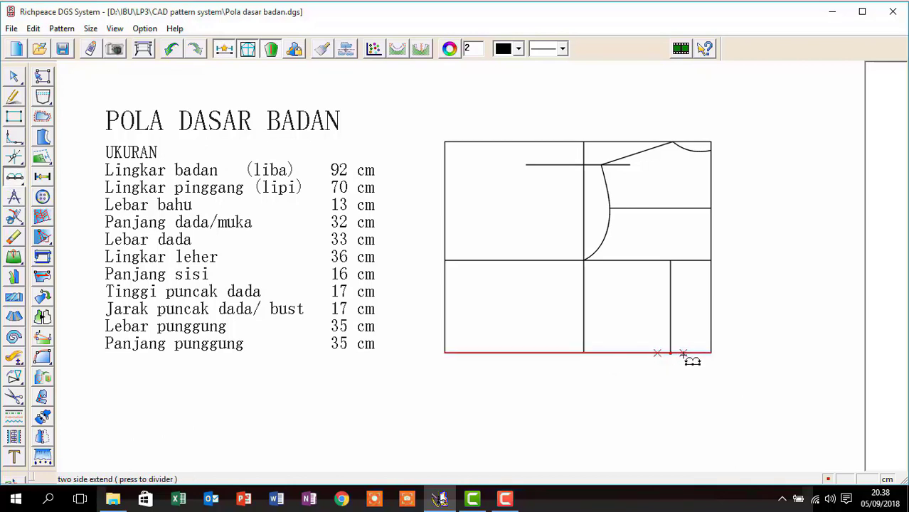
click(683, 354)
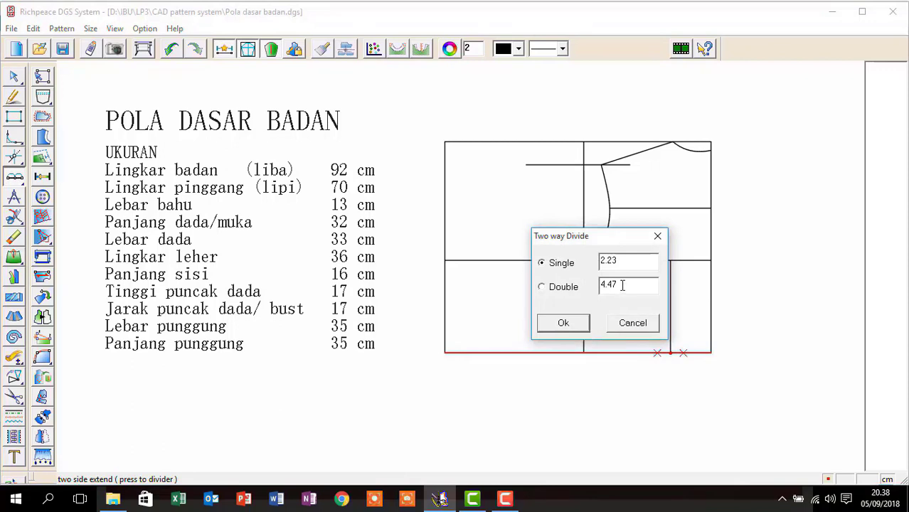
drag(623, 285, 598, 286)
text(3)
click(564, 323)
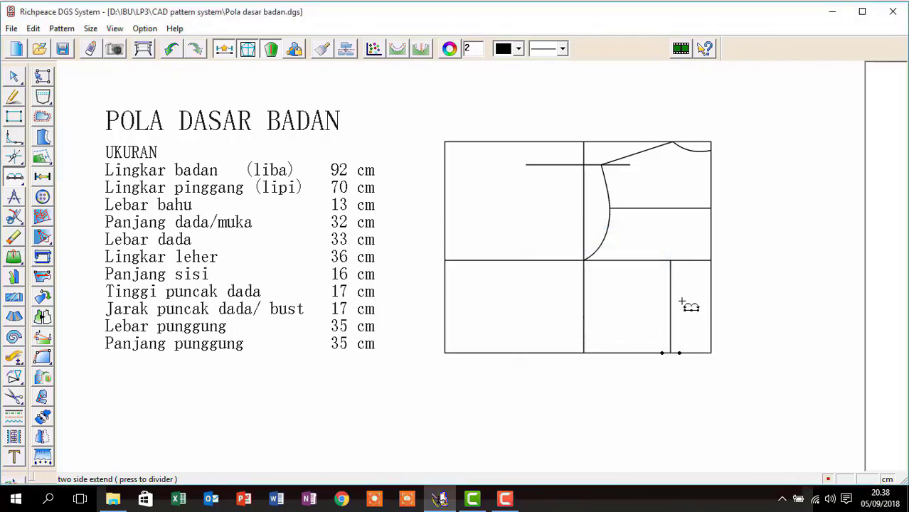
Step: Draw both back dart legs between the marked width points and a dart tip 4 cm below the upper end of the dart centre line
key(f)
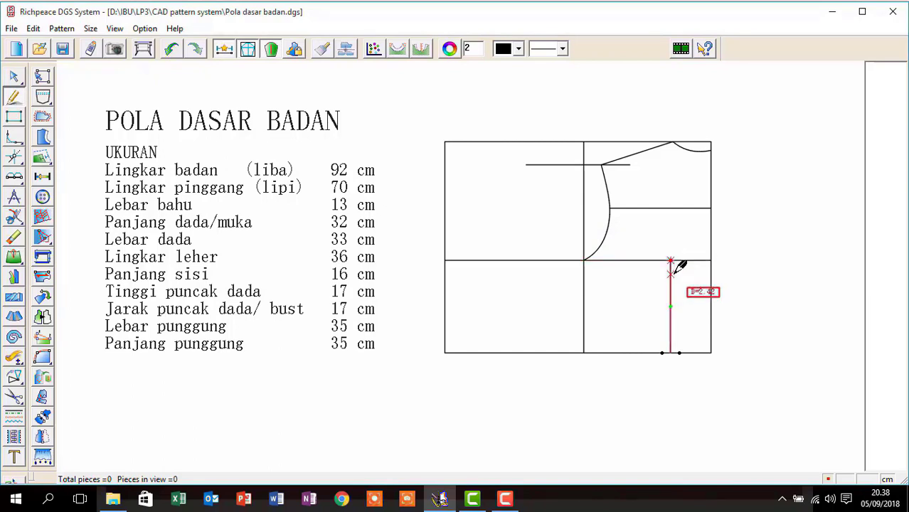
text(4)
key(Return)
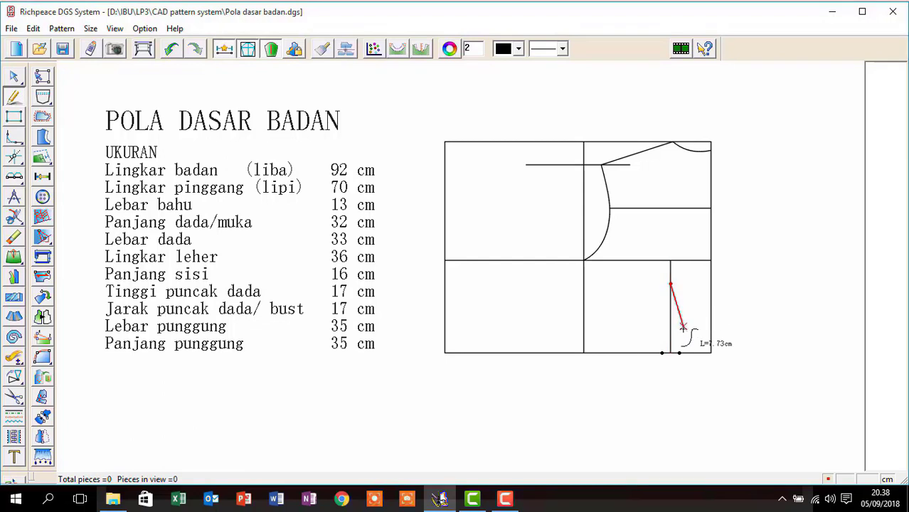
click(679, 353)
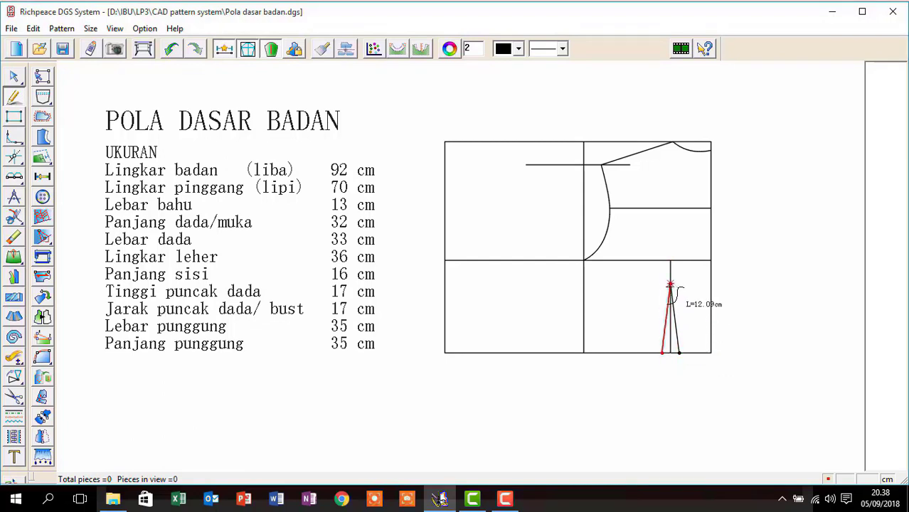
click(670, 286)
right_click(670, 286)
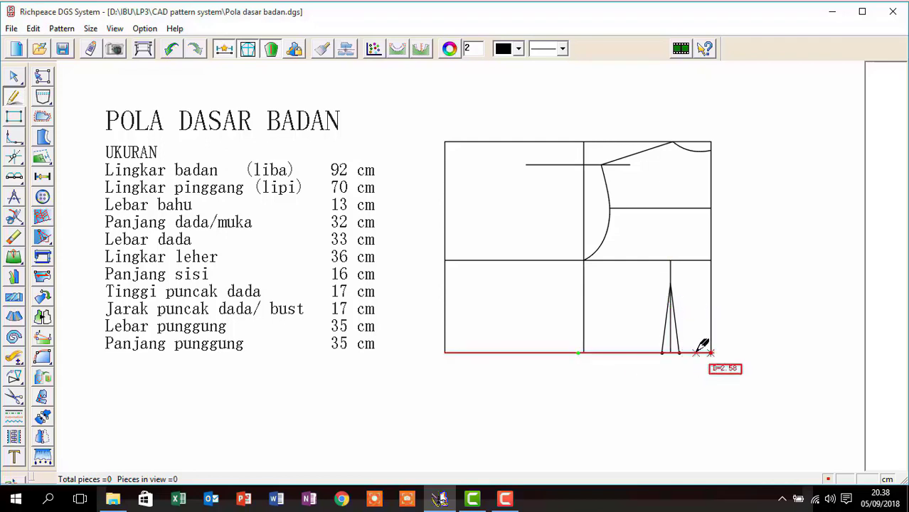
Step: Draw the back side seam from a point 19.5 cm from the bottom edge's right corner to the armhole's lowest point
text(19)
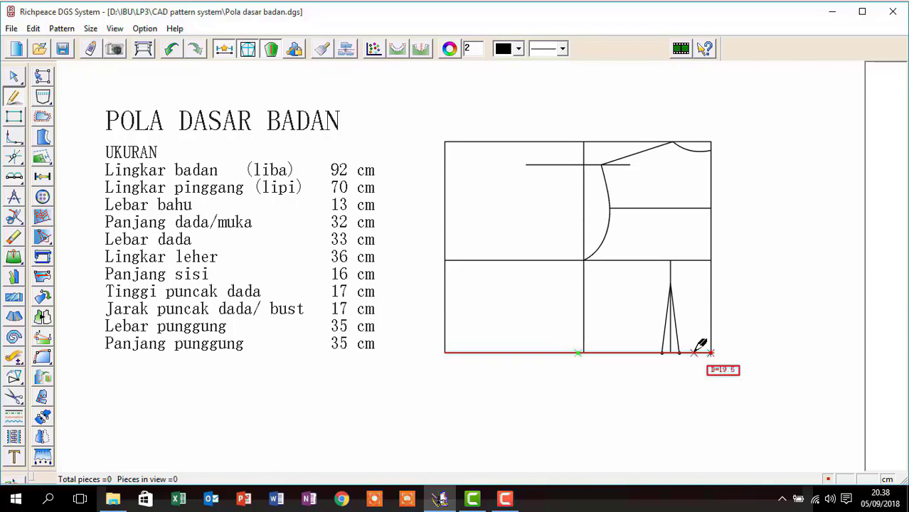
text(.5)
key(Return)
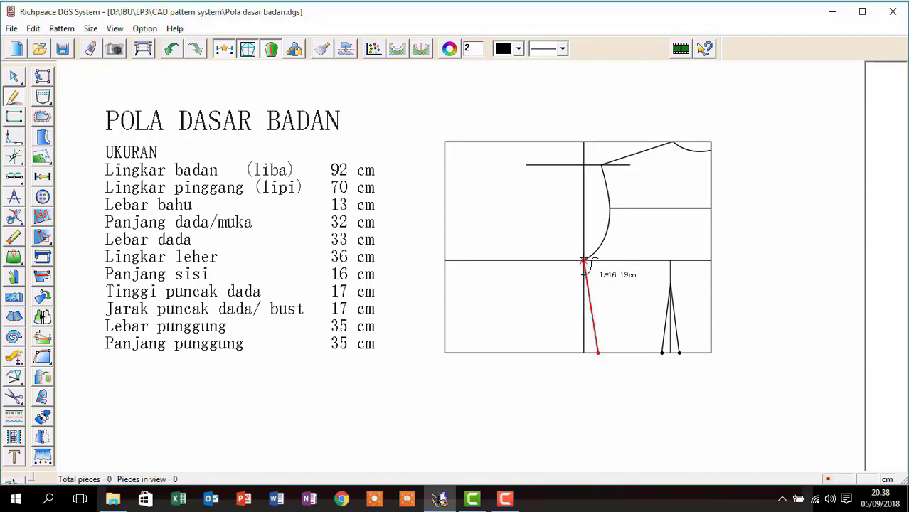
click(583, 261)
right_click(582, 267)
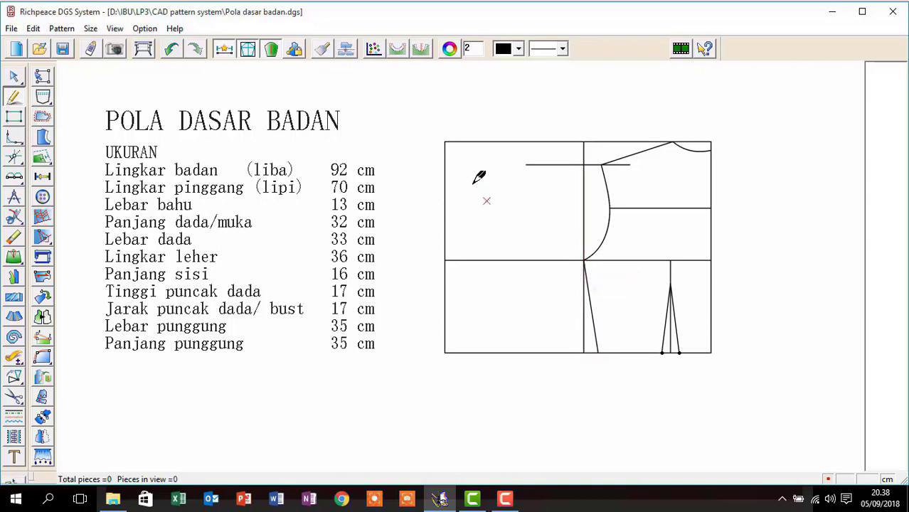
Step: Draw the slanted front neck line from 8 cm down the left edge to about 6.5 cm along the top edge
click(445, 163)
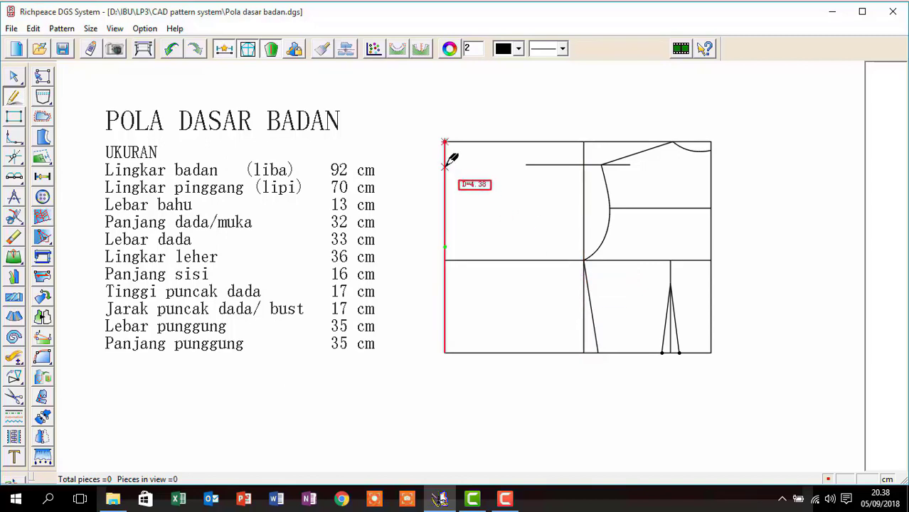
text(8)
key(Return)
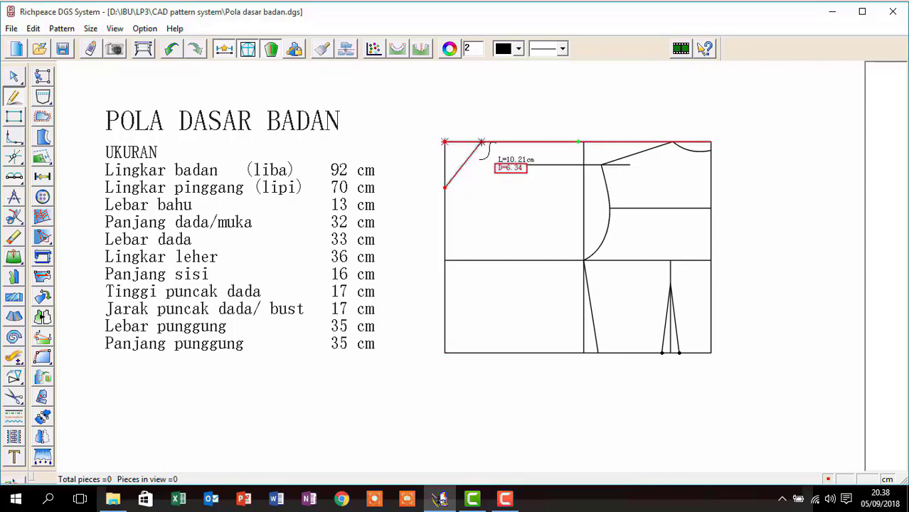
text(6.)
key(Return)
right_click(486, 142)
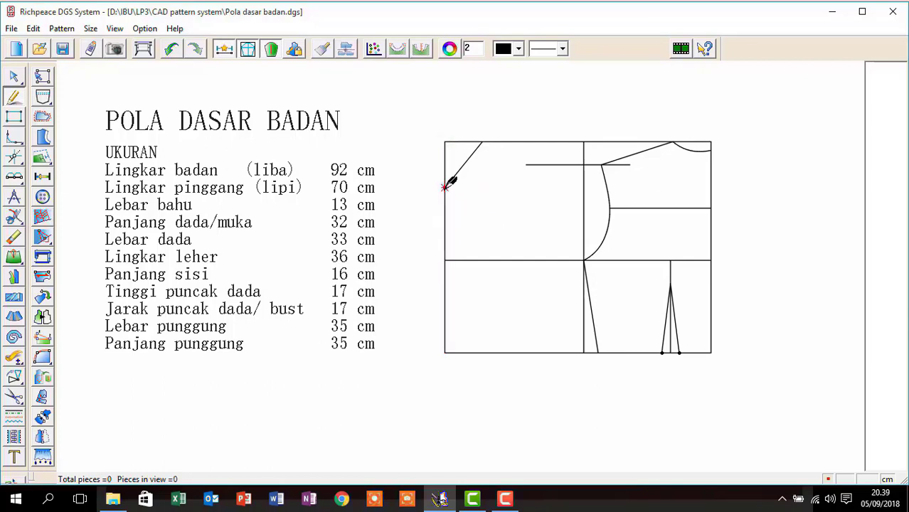
Step: Draw the horizontal chest-width line to the left edge, starting at an offset of 16.5 and -5 cm from the front neck line's lower end
key(Return)
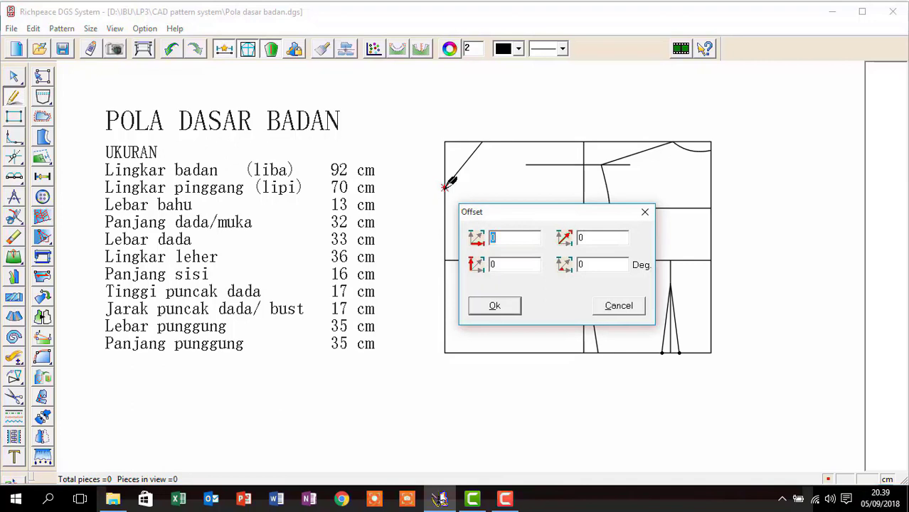
text(16.5)
click(498, 264)
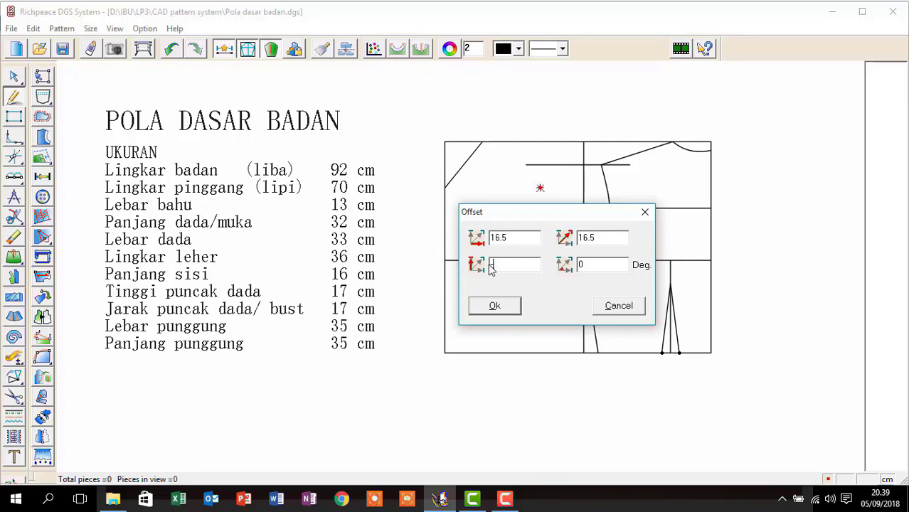
text(-5)
click(494, 305)
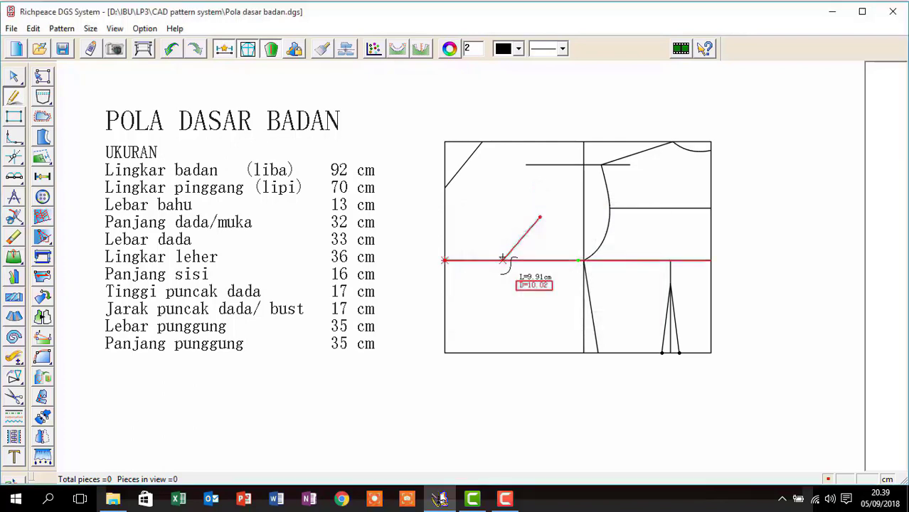
click(446, 219)
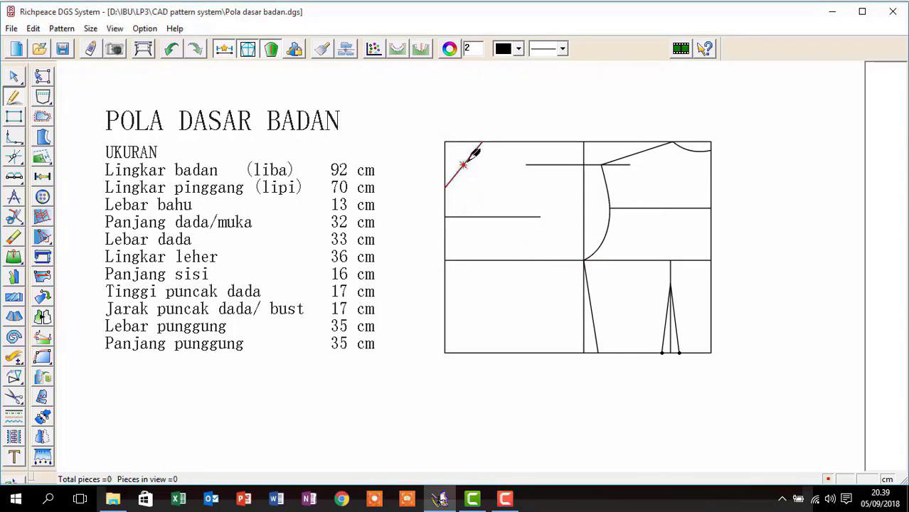
click(463, 165)
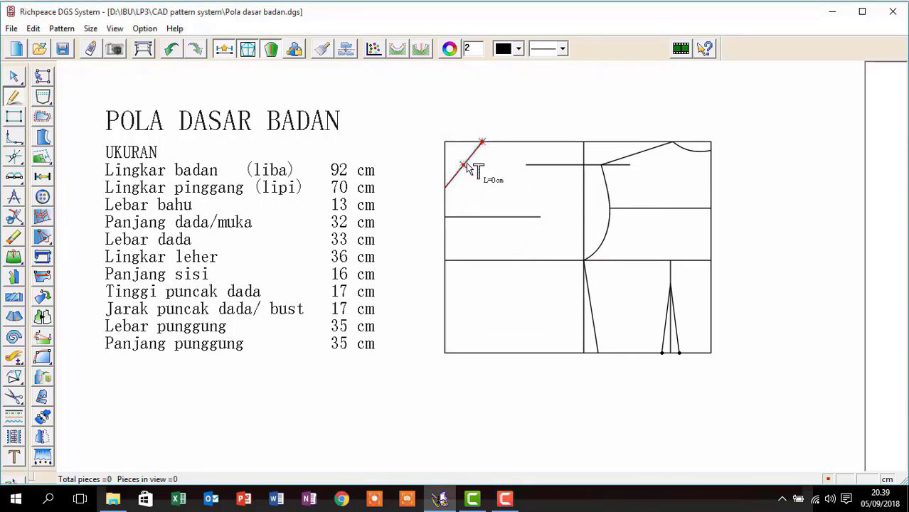
right_click(466, 165)
key(Escape)
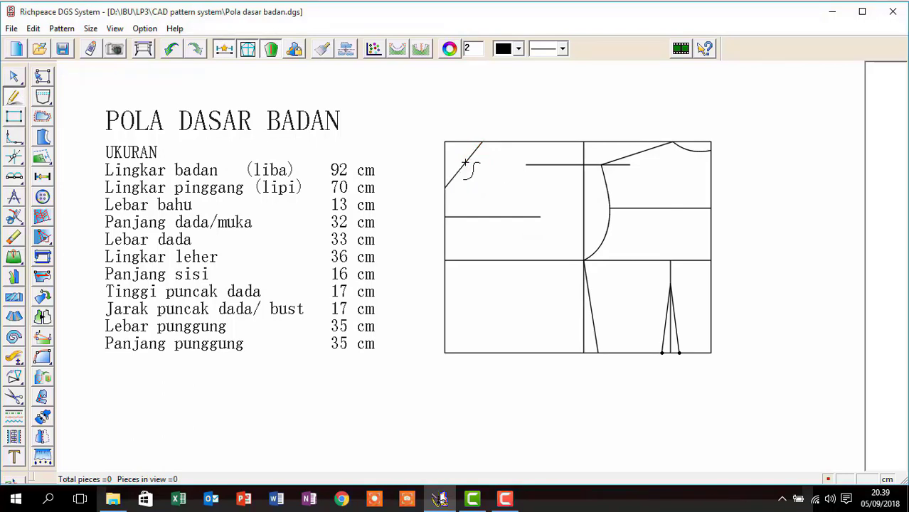
Step: Bend the slanted front neck line into a rounded neckline curve by adding and adjusting two control points
key(a)
click(465, 165)
click(465, 165)
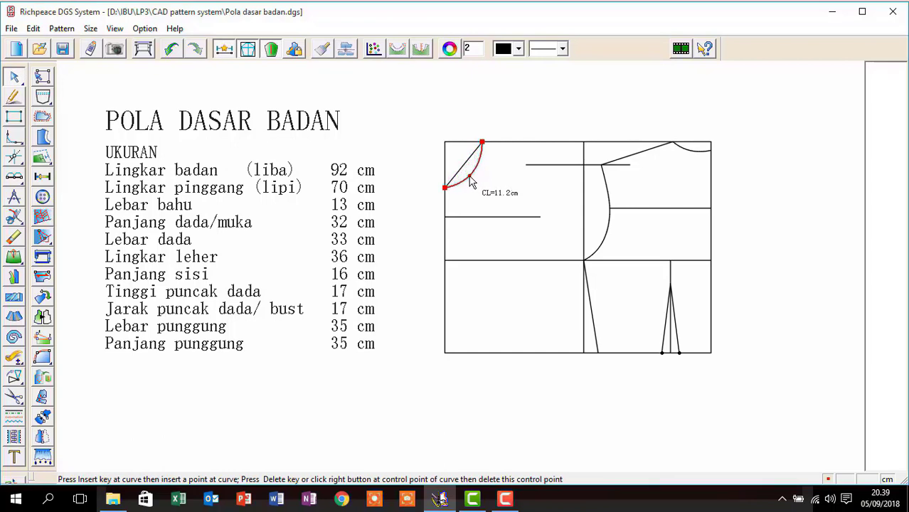
click(470, 180)
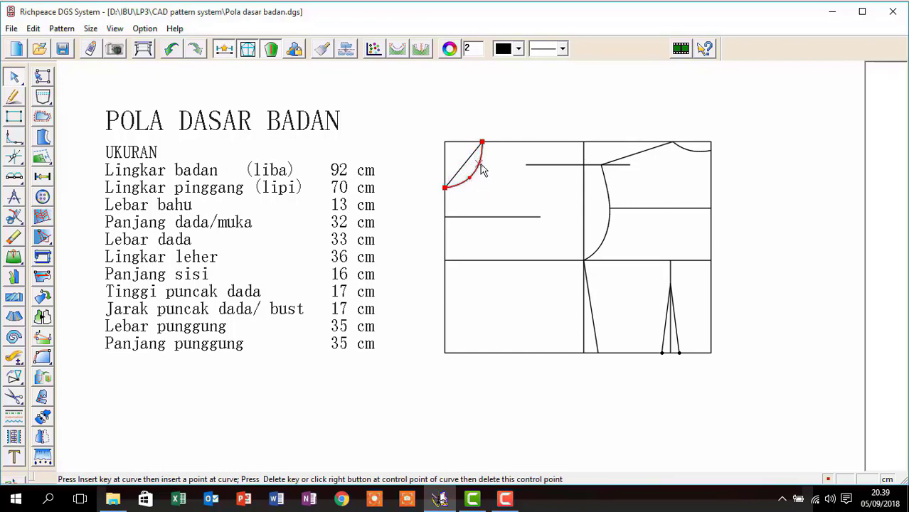
click(481, 165)
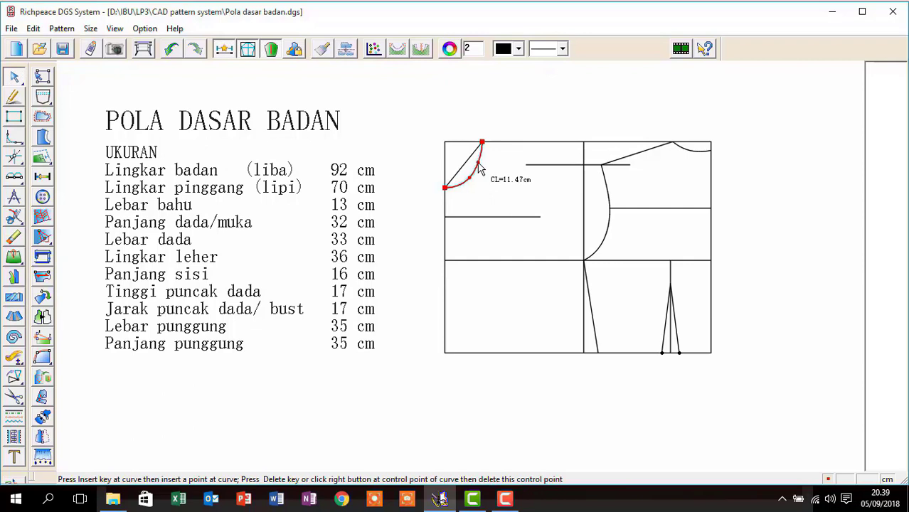
click(482, 168)
right_click(497, 182)
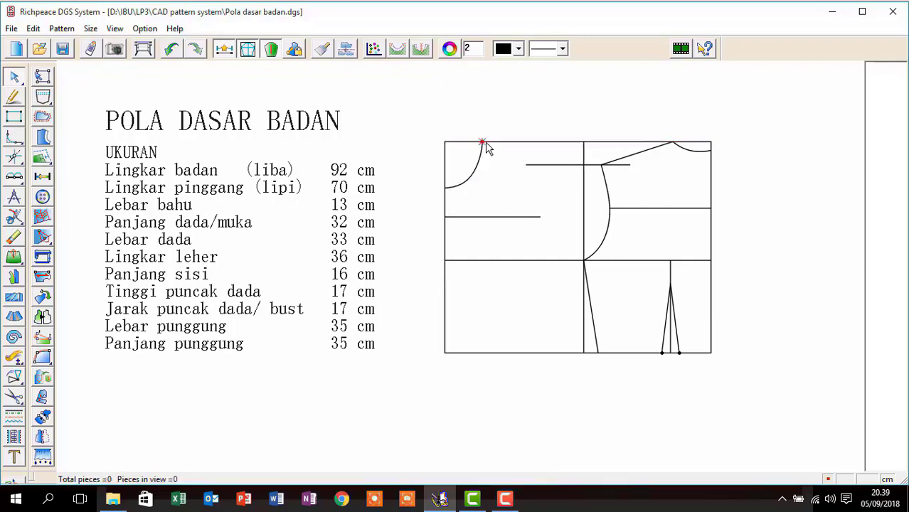
Step: Draw the 13 cm front shoulder line with Compasses, from the neckline's upper end to the short horizontal shoulder guide line
key(c)
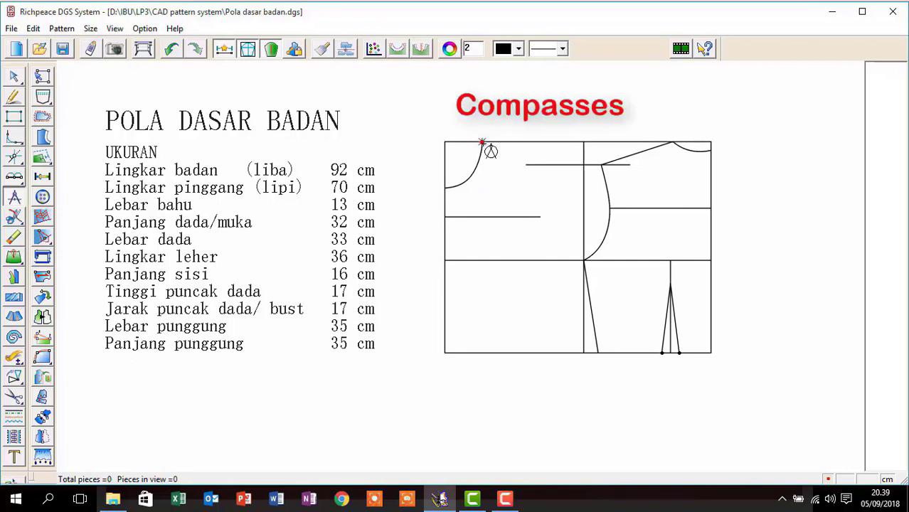
click(483, 143)
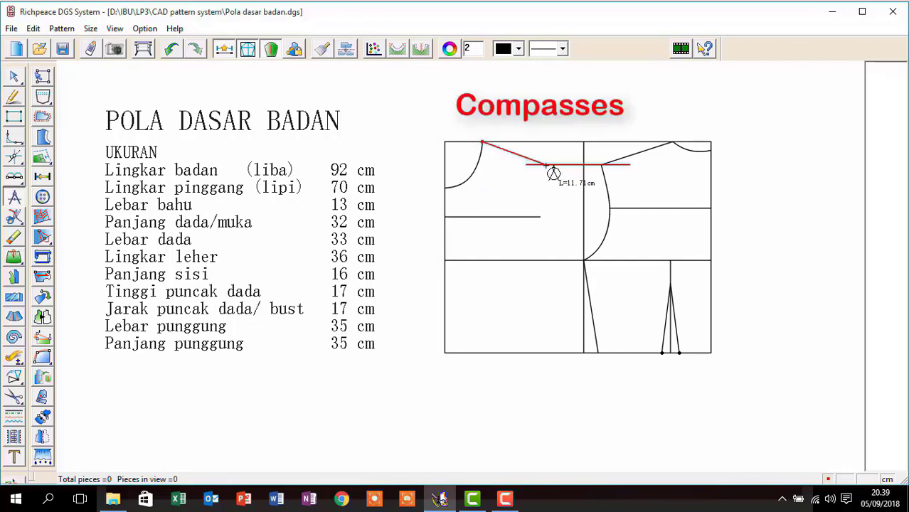
text(13)
key(Return)
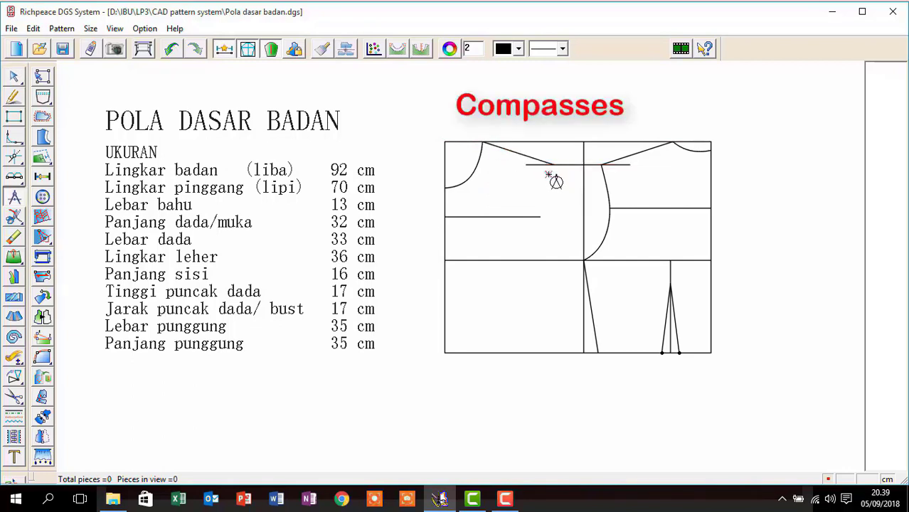
Step: Draw the front armhole curve from the shoulder tip through the chest-width line's inner end to the central line intersection
key(f)
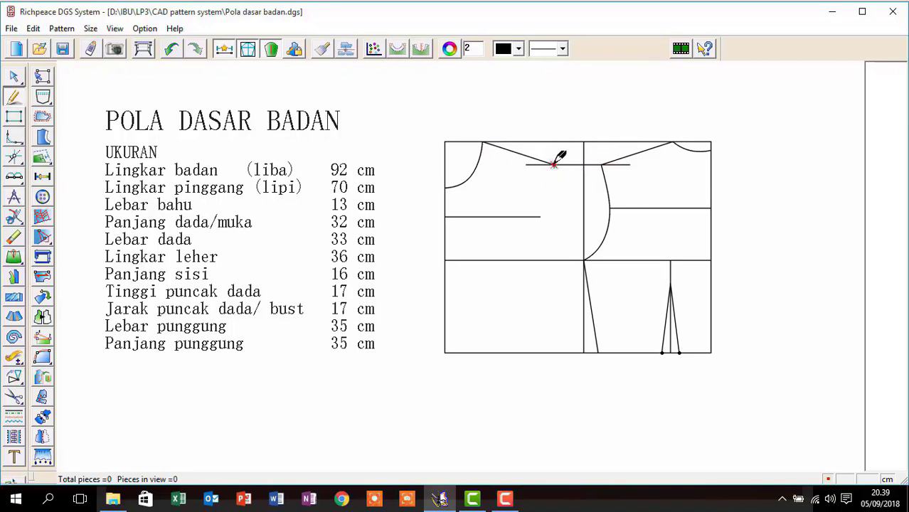
click(555, 164)
click(540, 216)
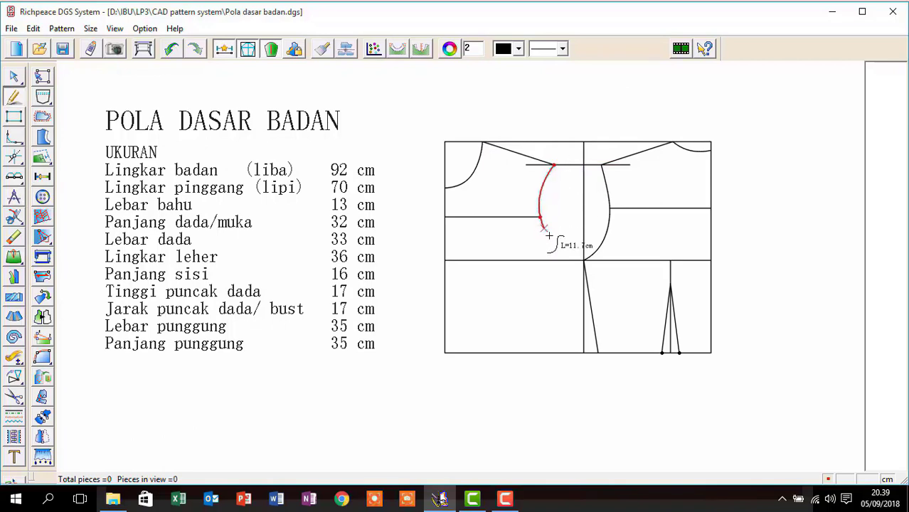
click(583, 260)
right_click(583, 262)
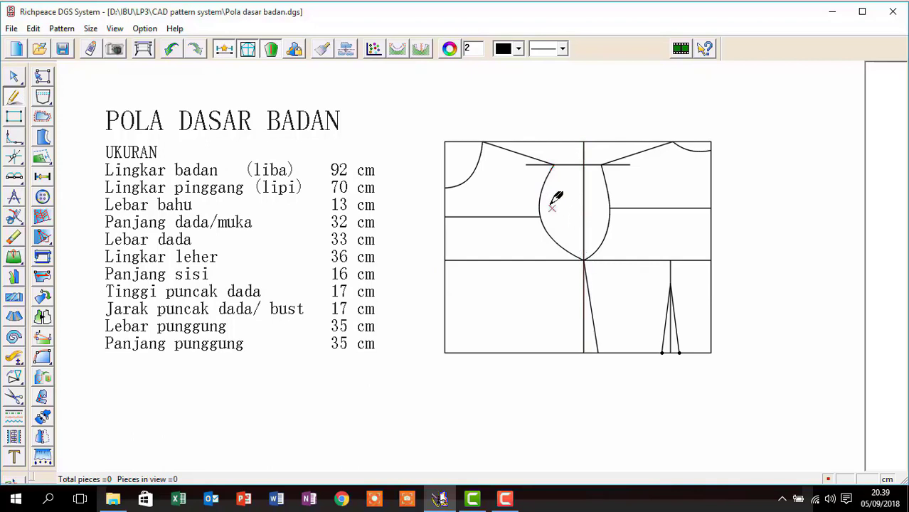
Step: Reshape the front armhole by adding control points above and below the chest-width line, flattening the upper part and rounding the lower part
click(549, 187)
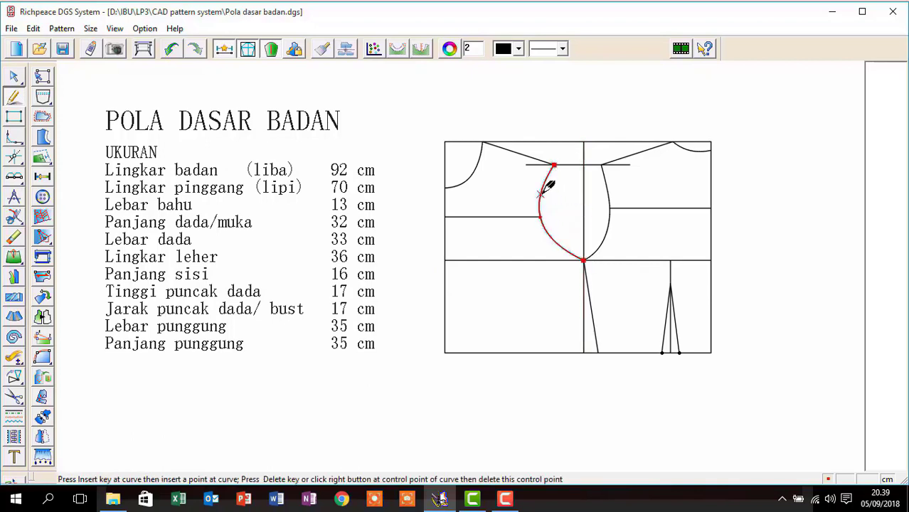
click(544, 195)
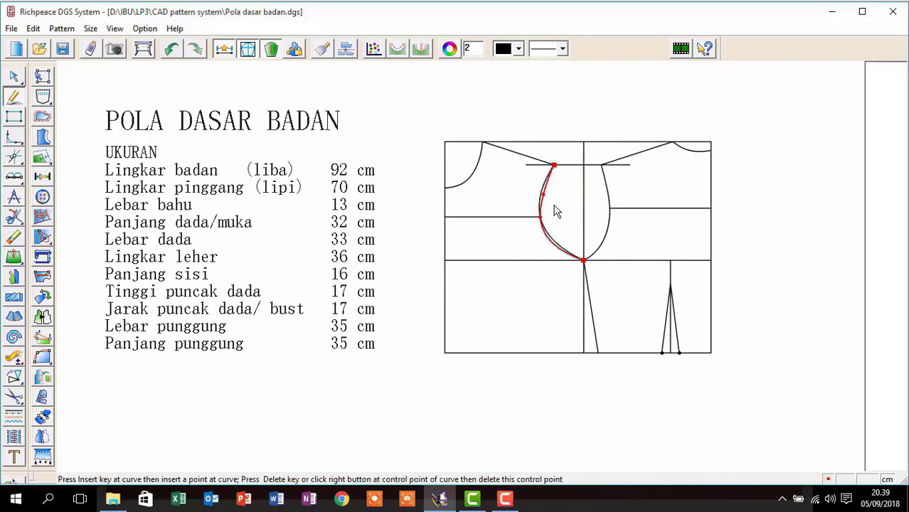
click(554, 245)
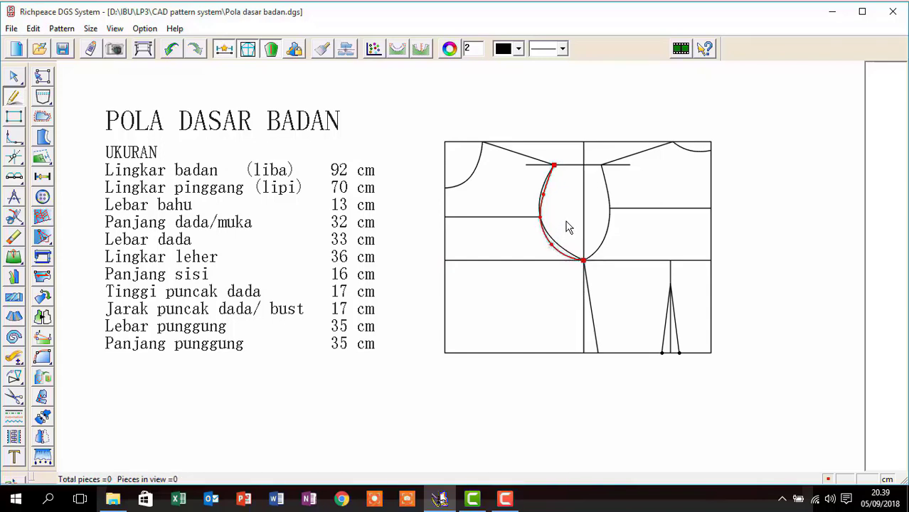
right_click(568, 226)
right_click(567, 226)
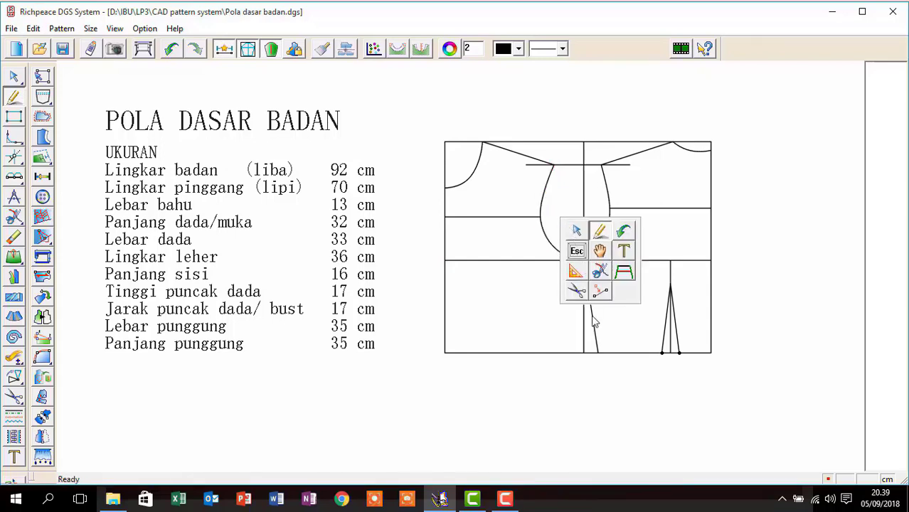
click(563, 335)
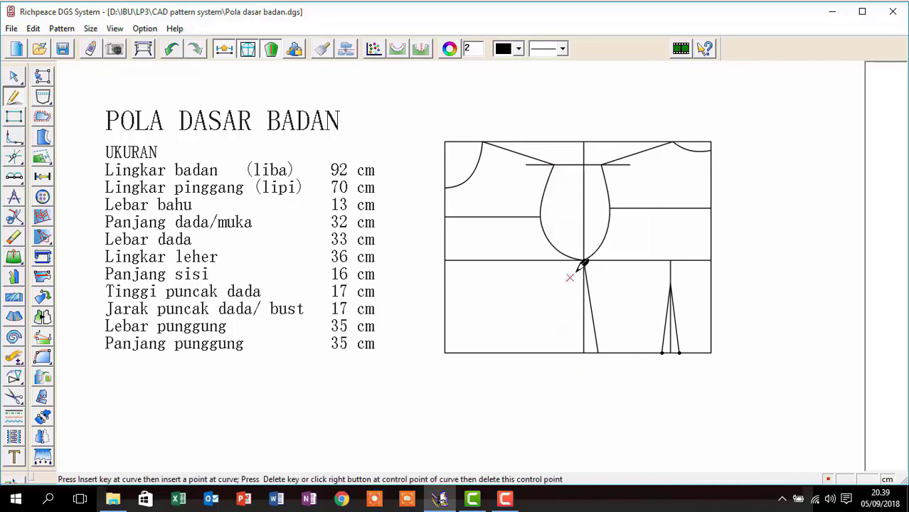
click(554, 240)
Step: Extend the left edge to a point 32 cm below the front neckline, and the central vertical line about 3 cm below the bottom edge
key(Return)
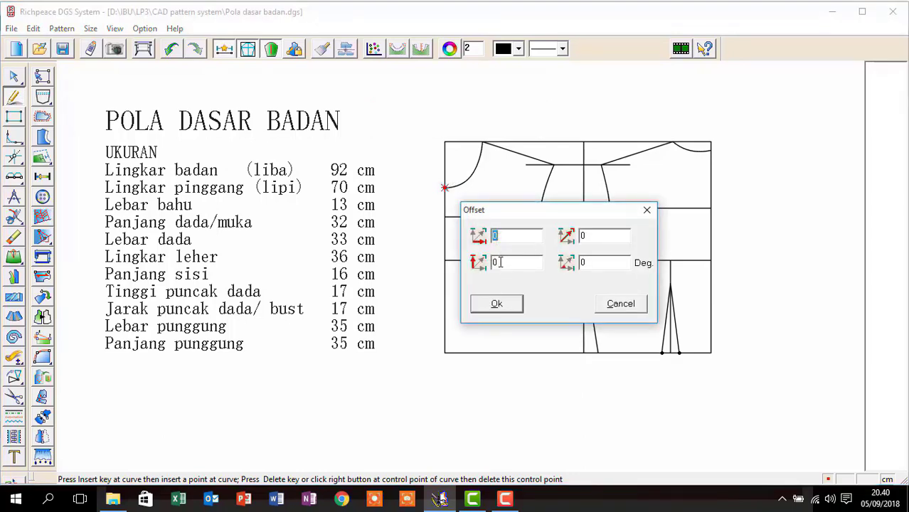
drag(500, 262, 492, 262)
text(32)
click(487, 304)
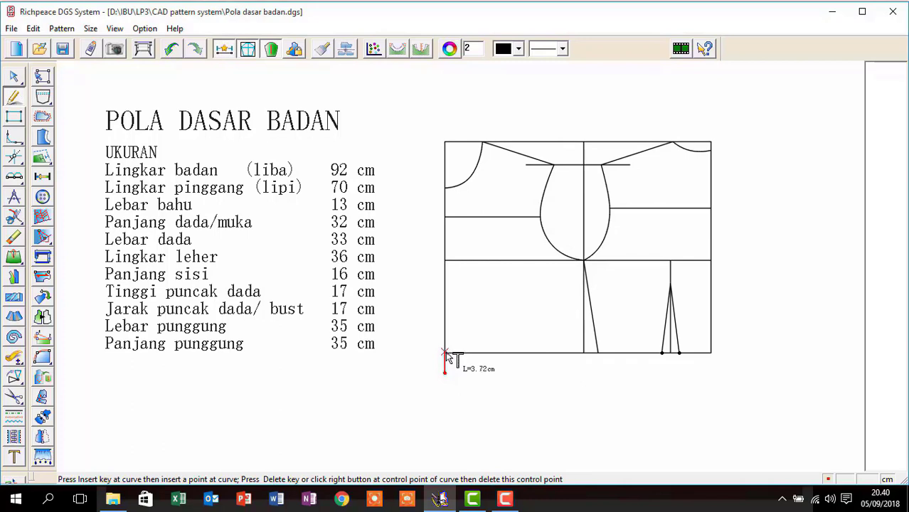
key(Return)
click(491, 319)
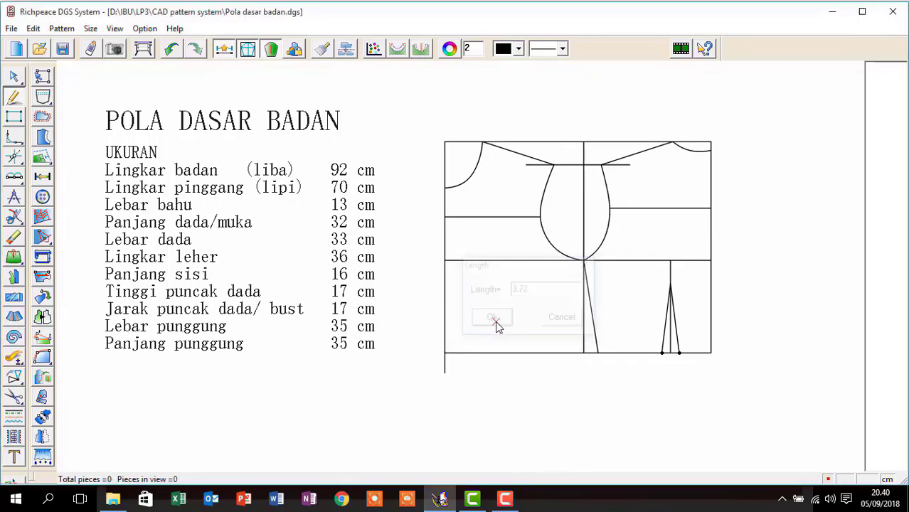
click(583, 351)
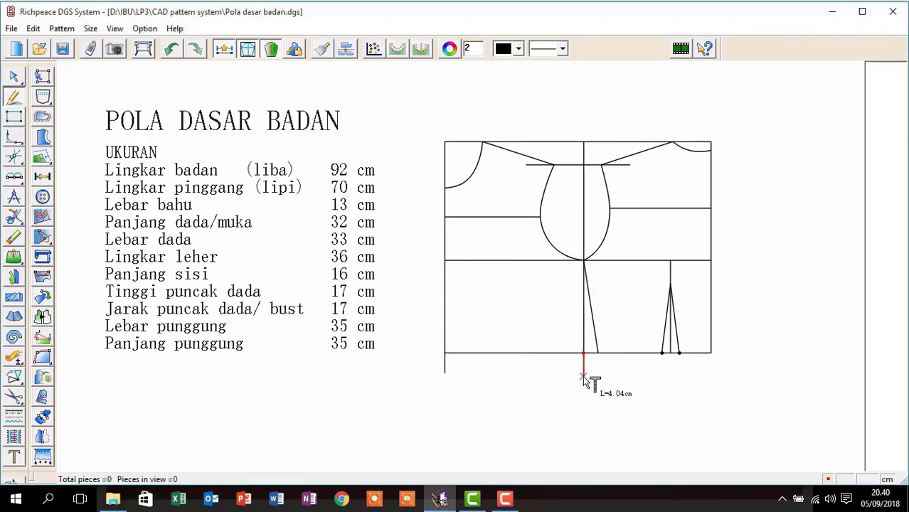
click(583, 377)
Step: Draw a 10 cm horizontal front waist line from the left extension's lower end, and join it to the central extension's lower end
click(445, 372)
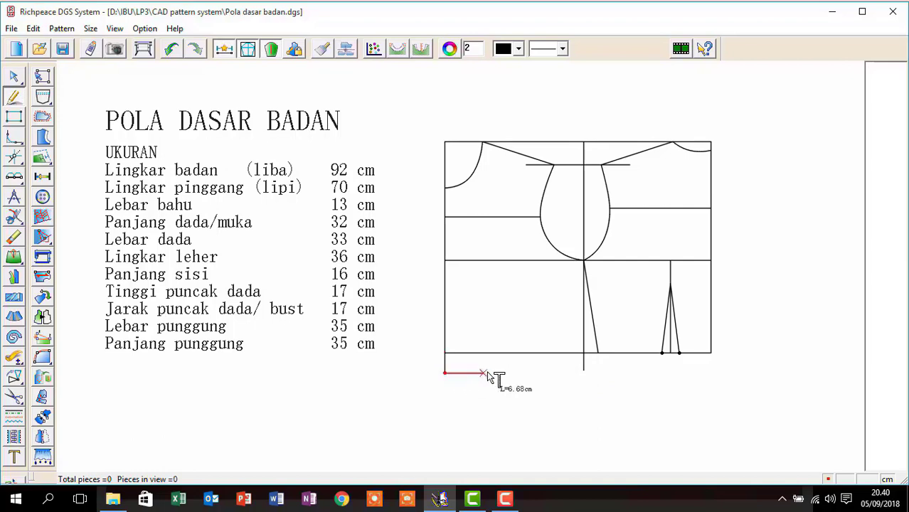
text(10)
key(Return)
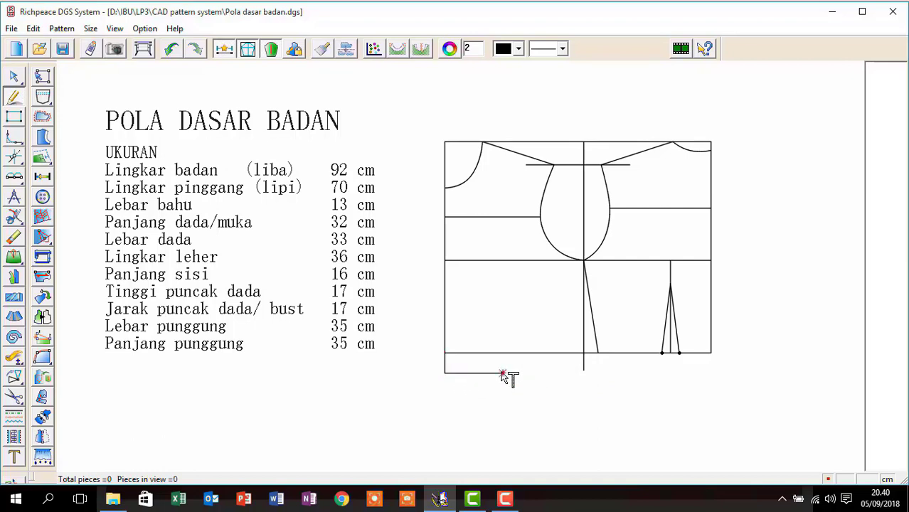
click(584, 368)
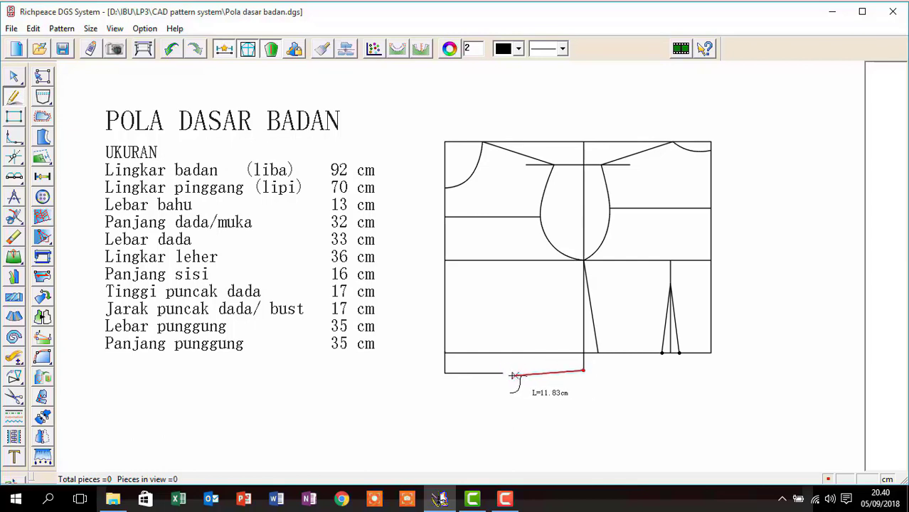
click(503, 374)
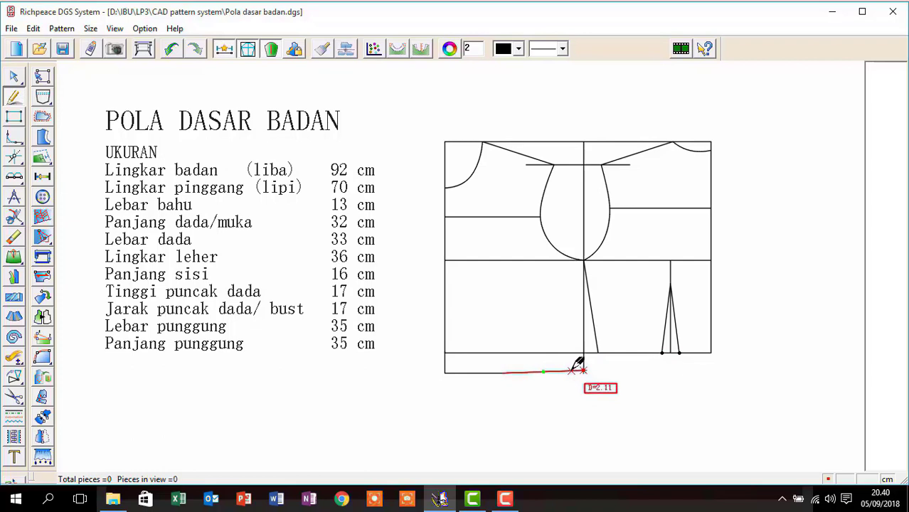
Step: Draw the front side seam from a waist-line point about 2 cm inside the central line's lower end up to the armhole base
text(2)
key(Return)
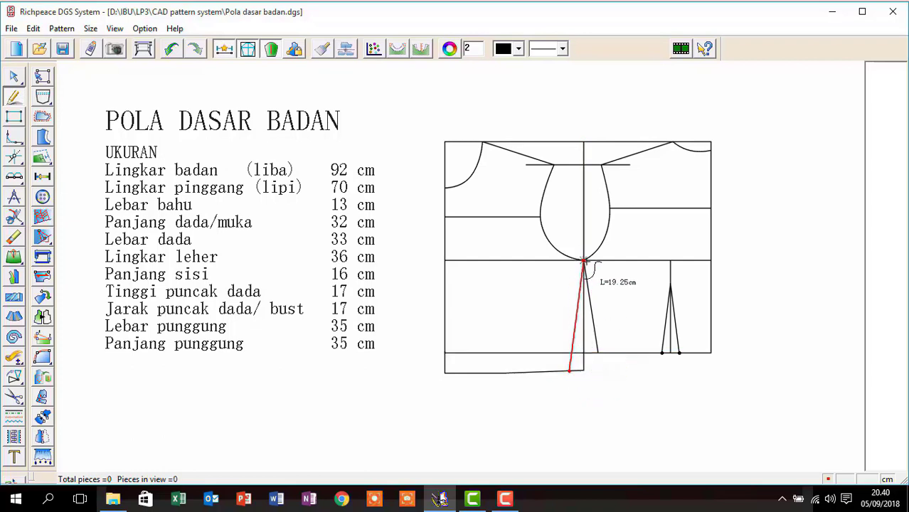
click(583, 262)
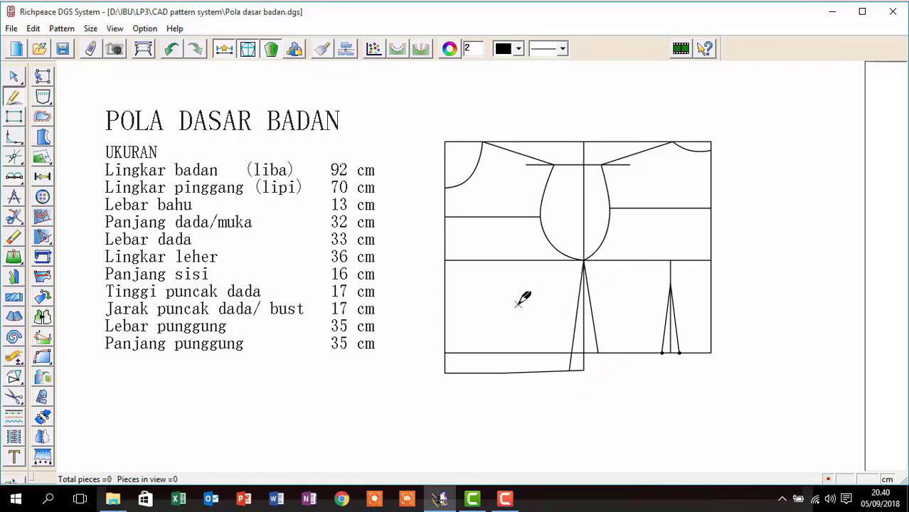
Step: Mark the bust point 8 cm across and 17 cm above the lower end of the centre front line
click(445, 372)
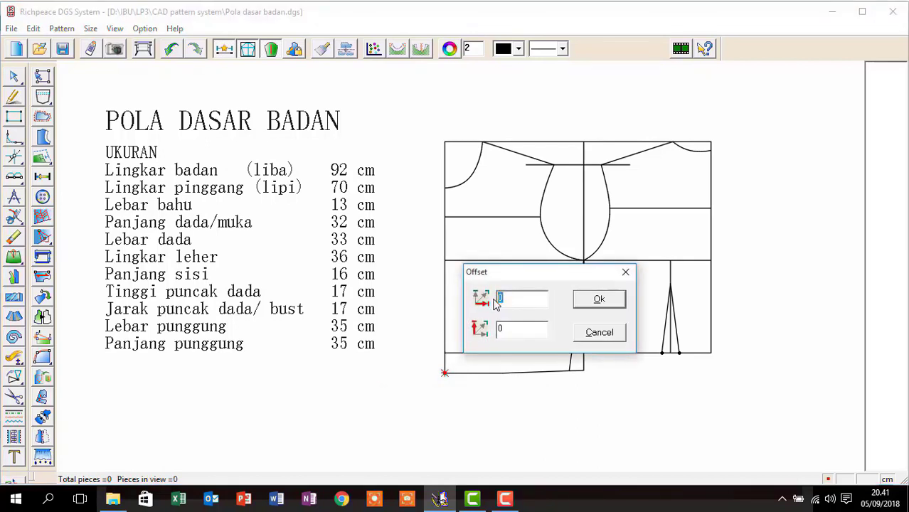
text(8)
text(17)
click(597, 299)
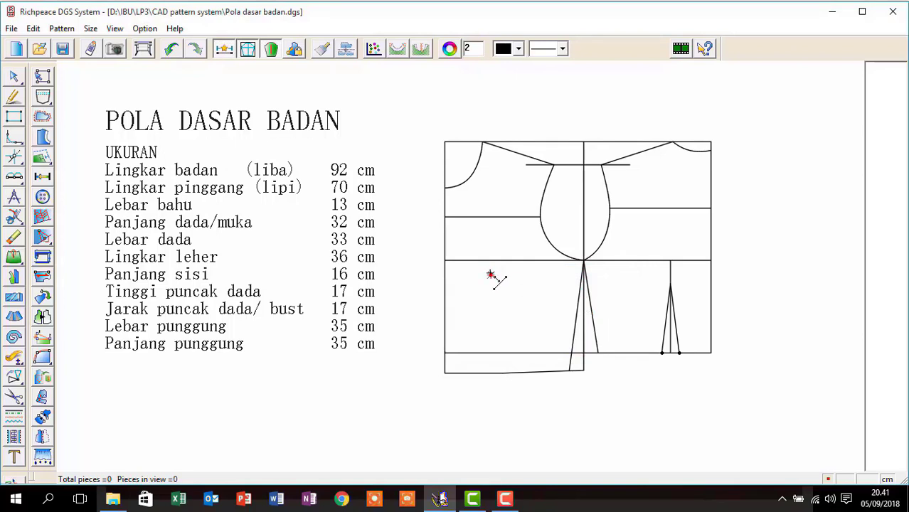
Step: Draw a straight line from the middle of the front shoulder down to the bust point
key(f)
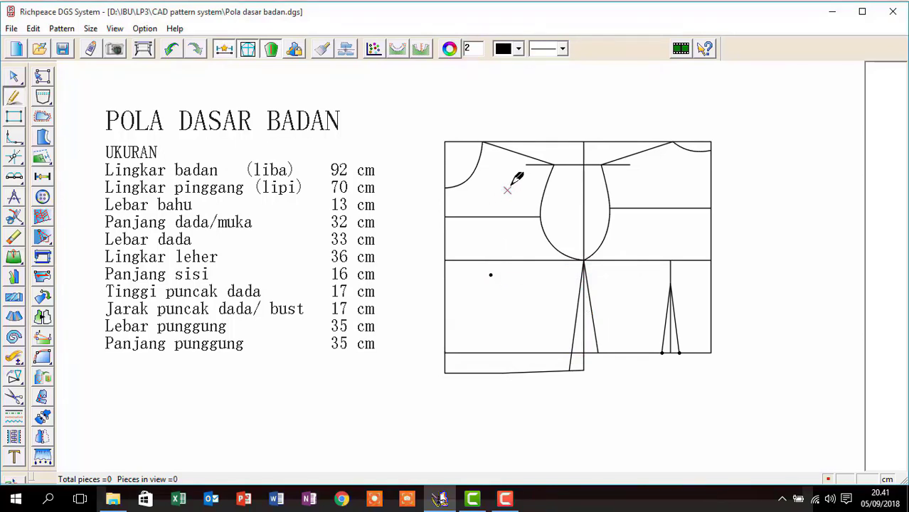
click(519, 153)
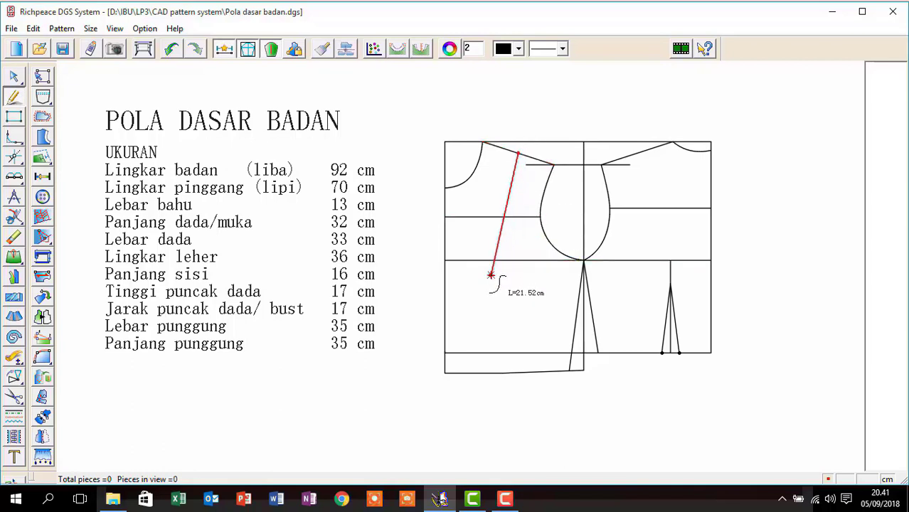
right_click(491, 275)
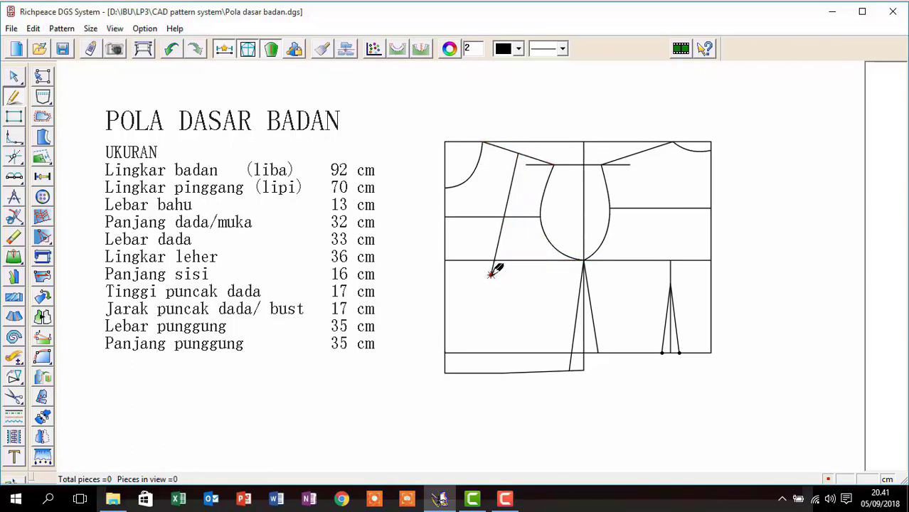
Step: Draw the first front waist dart leg from the bust point to the waist line, 7 cm from the centre front
click(490, 275)
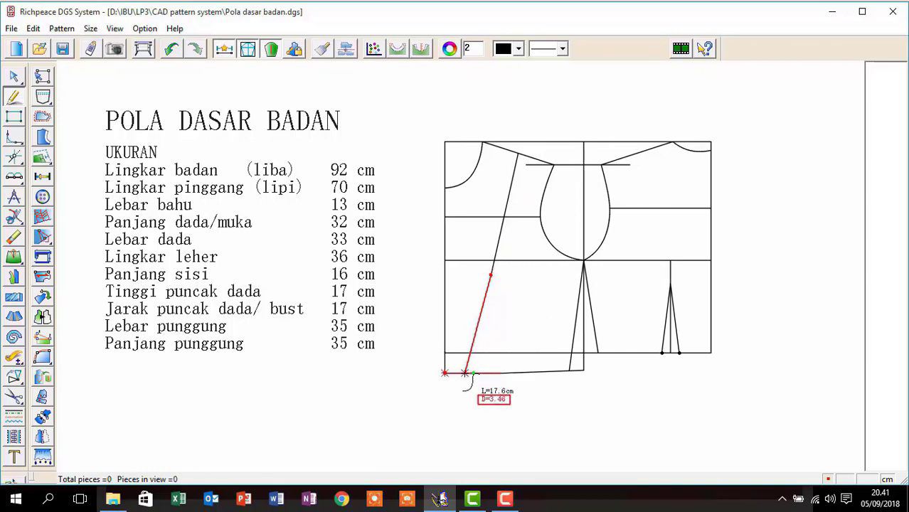
text(7)
key(Return)
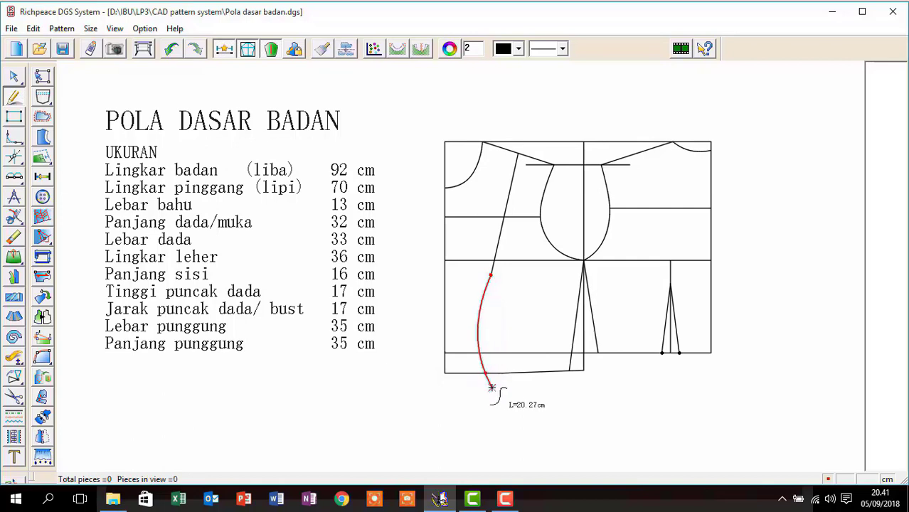
right_click(491, 387)
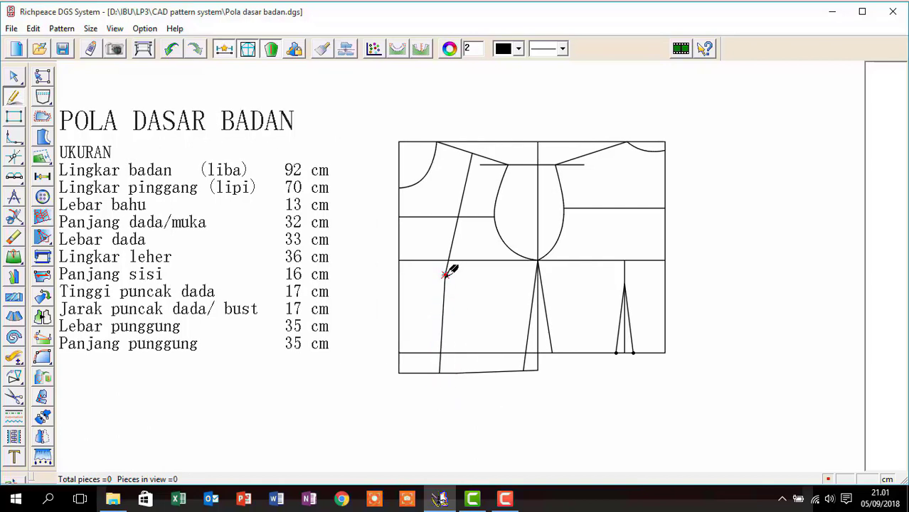
Step: Draw the second front waist dart leg from 2 cm below the bust point to the end of the horizontal waist segment
click(446, 274)
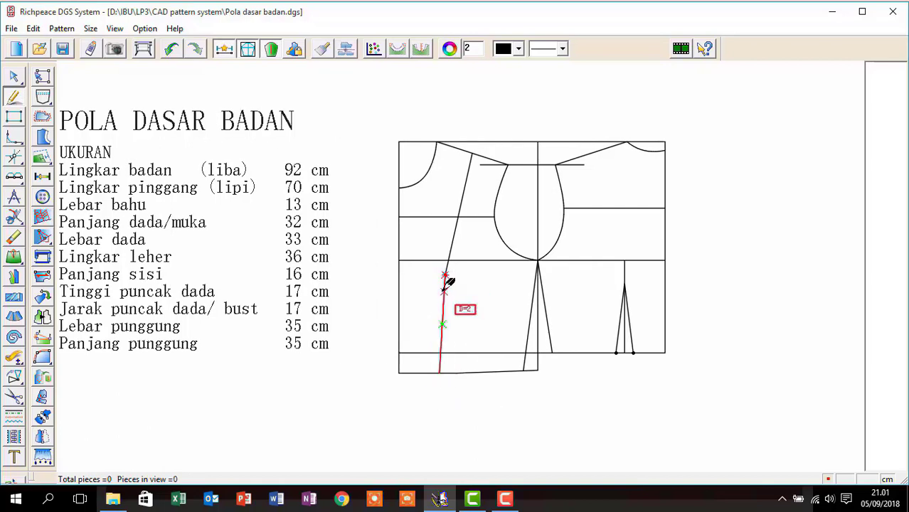
click(445, 285)
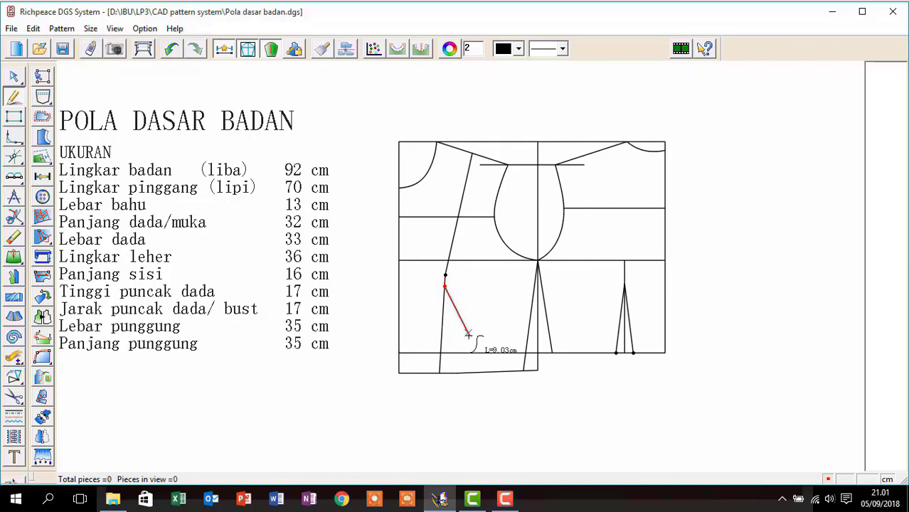
right_click(456, 373)
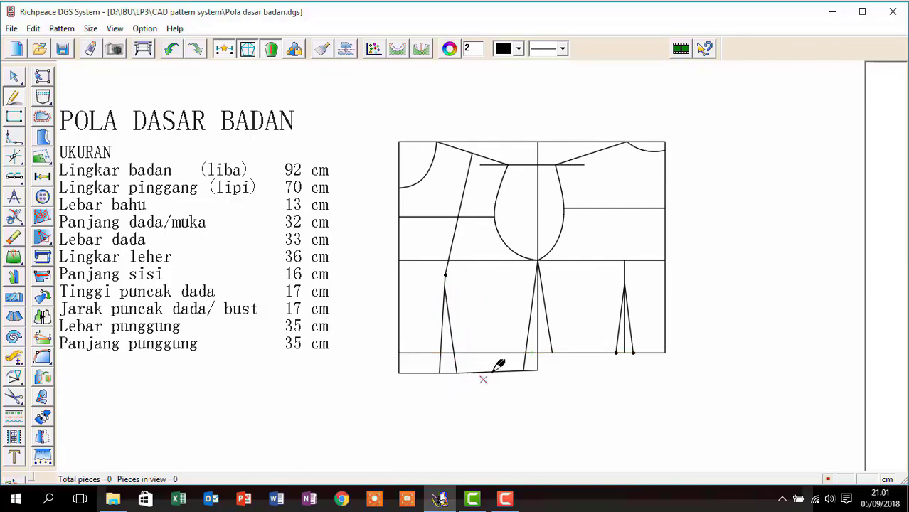
Step: Draw the side dart's centre line from the front side seam to the bust point, and shorten its bust end by 3 cm
click(534, 294)
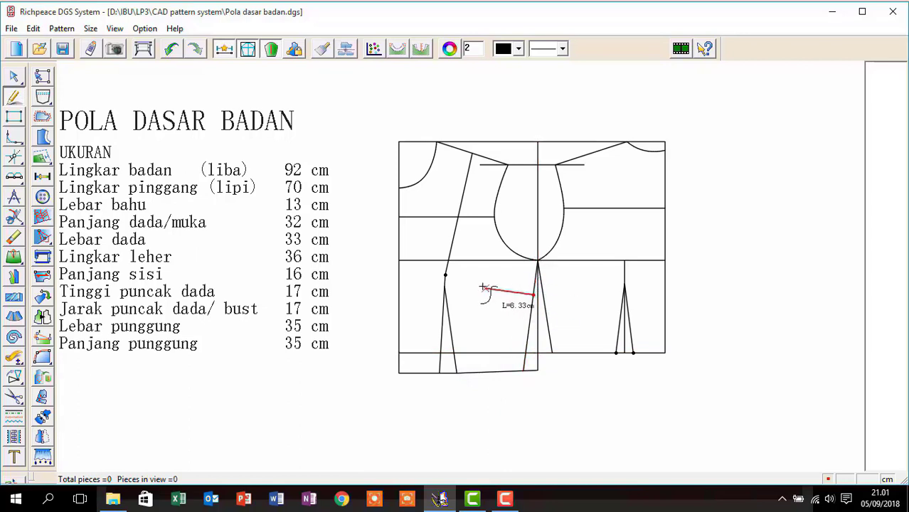
click(444, 275)
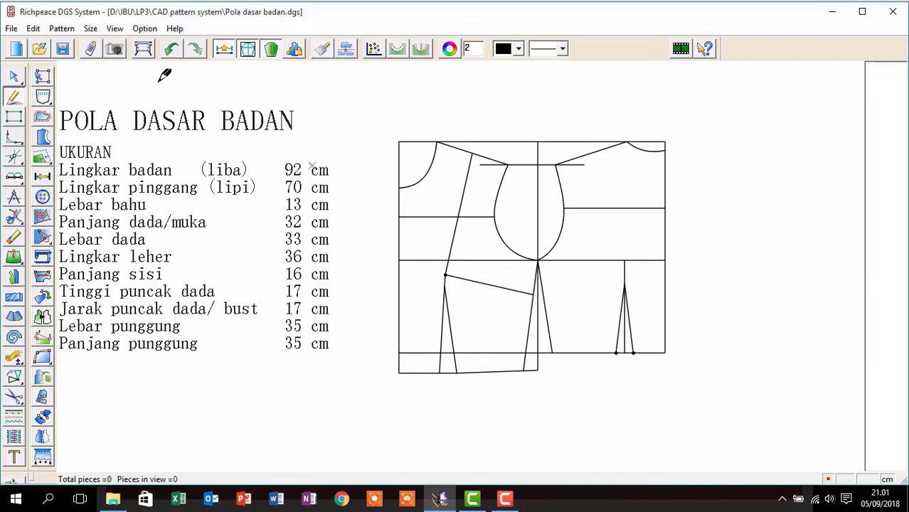
click(14, 76)
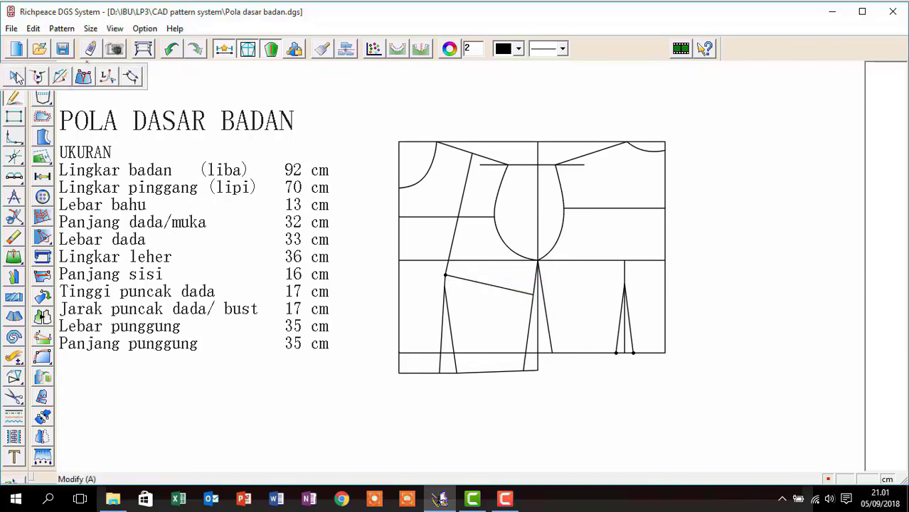
click(132, 77)
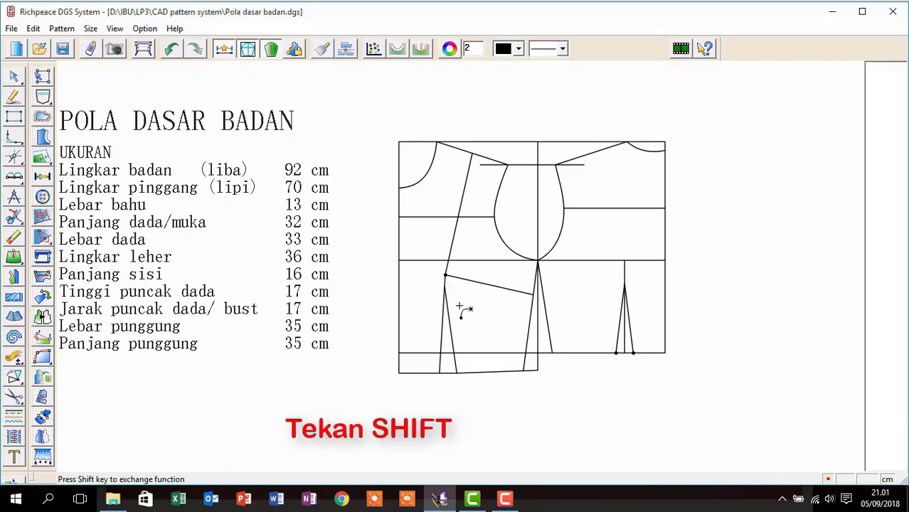
click(446, 276)
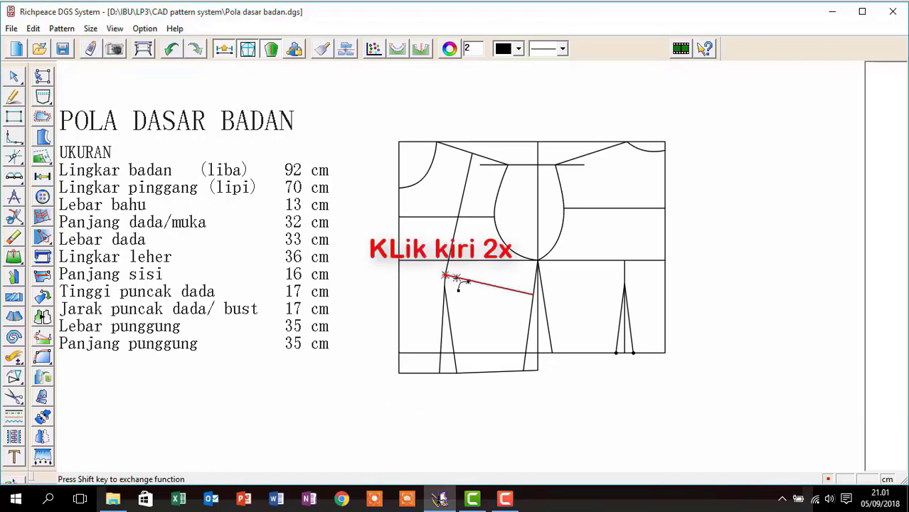
key(3)
double_click(458, 279)
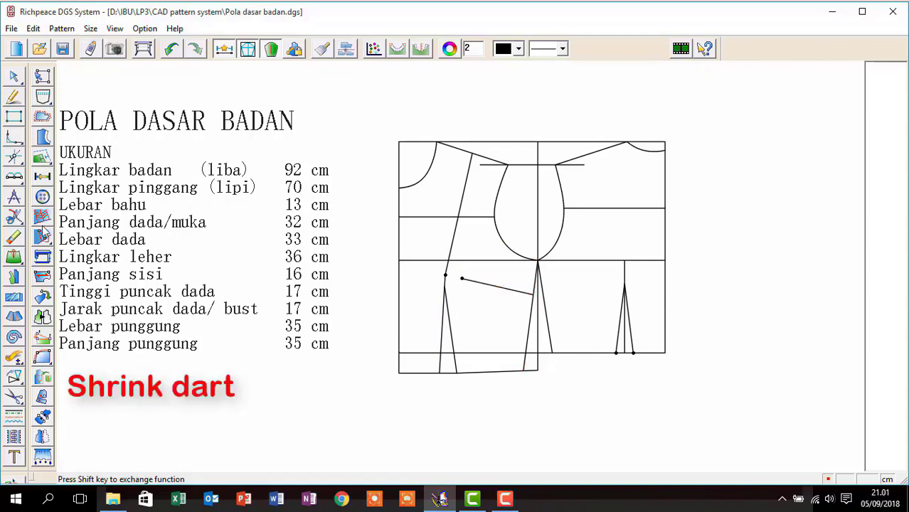
Step: Create the side dart with Shrink Dart on the front side seam, using the shortened line as its centre and folding it upward
click(13, 257)
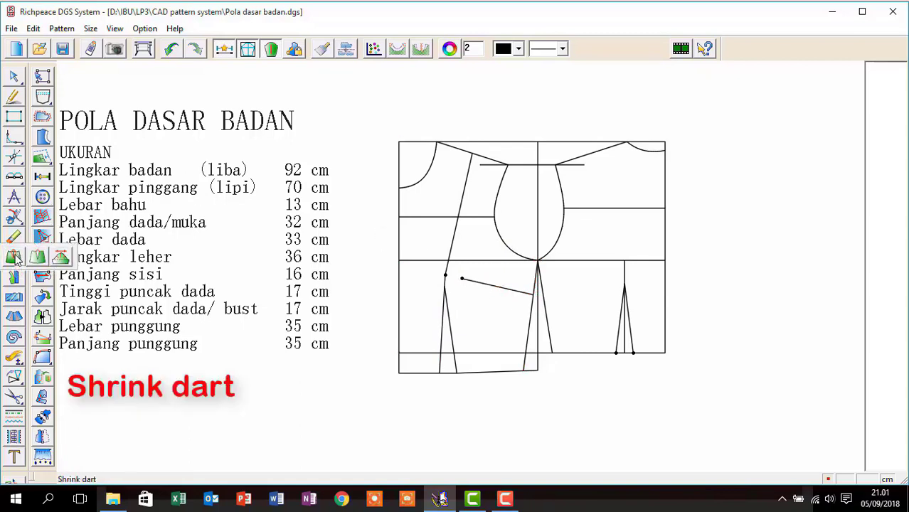
click(15, 257)
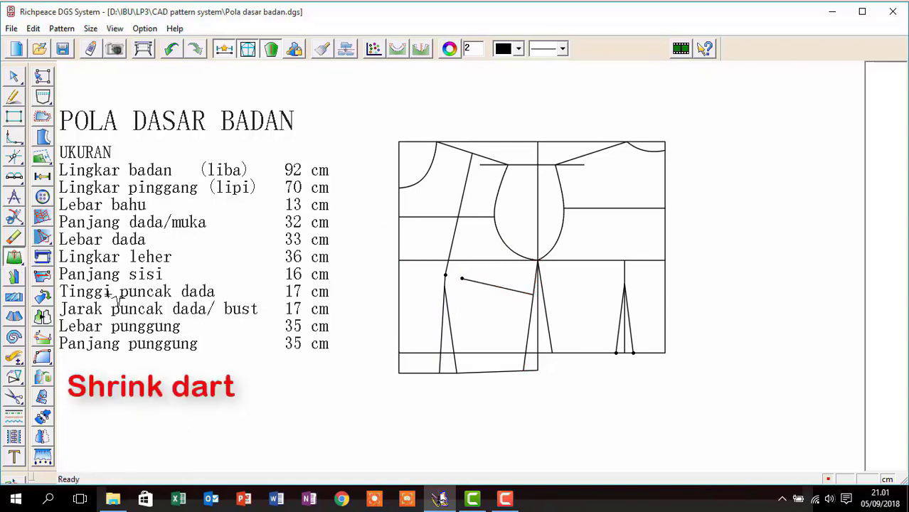
click(529, 317)
click(496, 287)
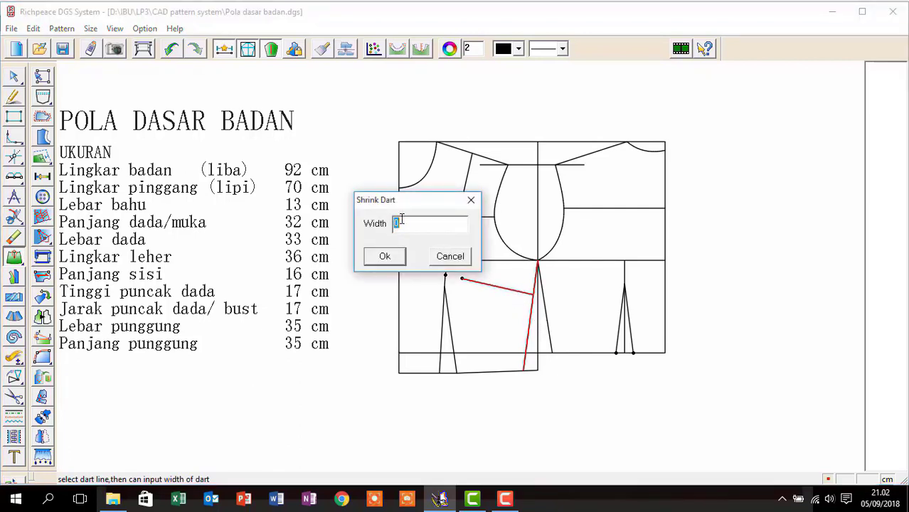
text(1)
click(384, 256)
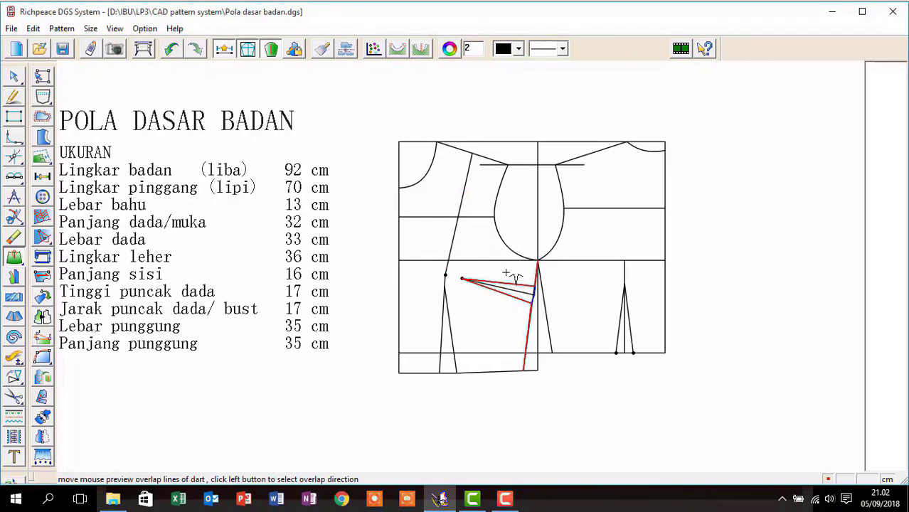
click(510, 273)
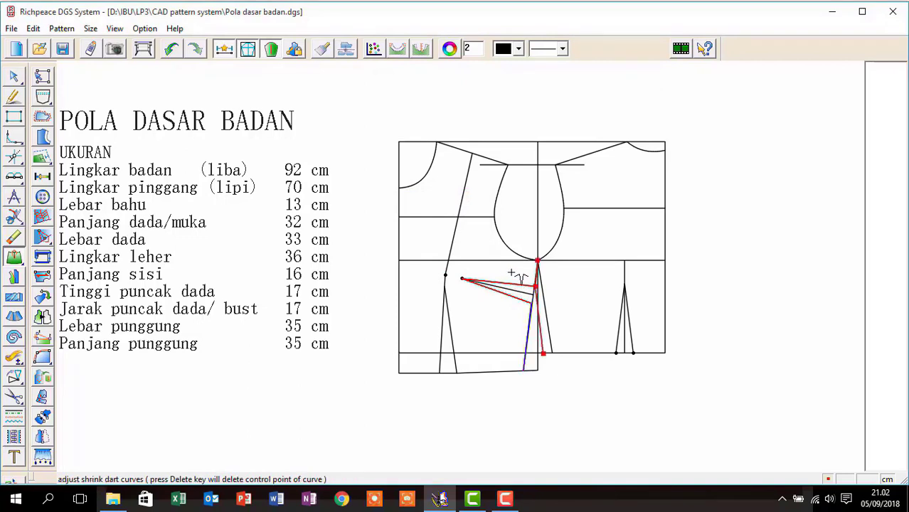
right_click(511, 274)
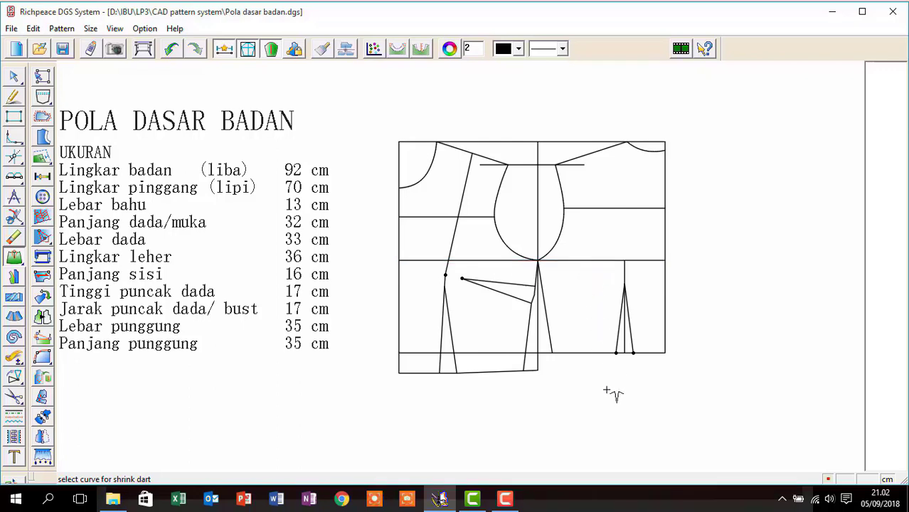
Step: Outline the front bodice piece with Forfex, selecting its centre front, neckline, shoulder, armhole, side seam and waist lines
key(Right)
key(Right)
key(Right)
key(Right)
key(Right)
key(Right)
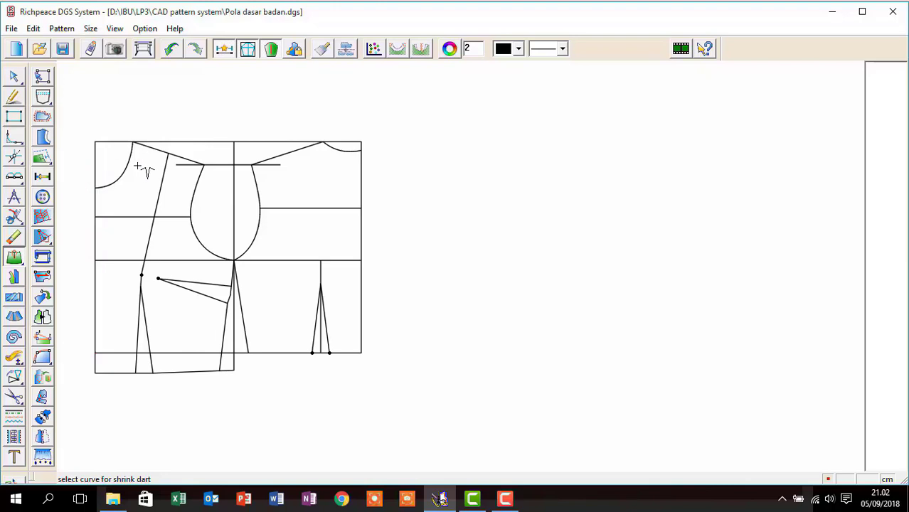
click(16, 398)
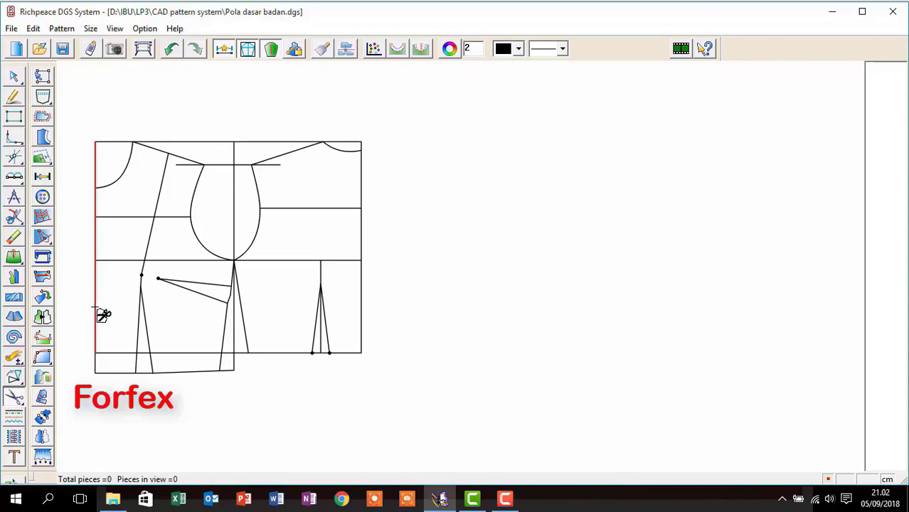
click(96, 307)
click(119, 177)
click(156, 150)
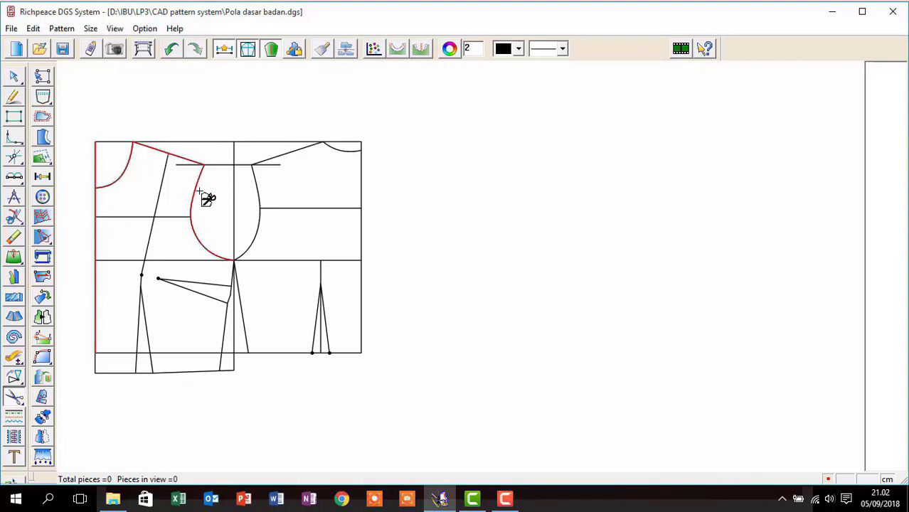
click(199, 193)
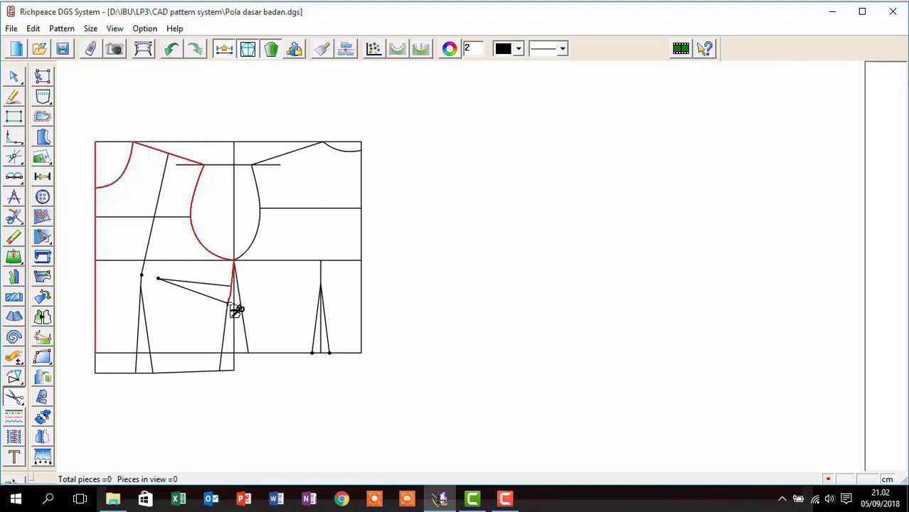
click(235, 311)
click(236, 328)
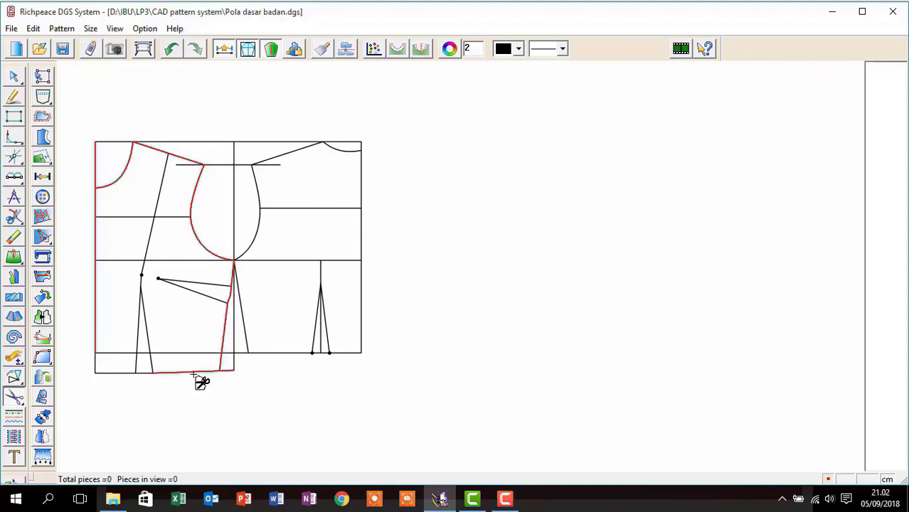
click(194, 372)
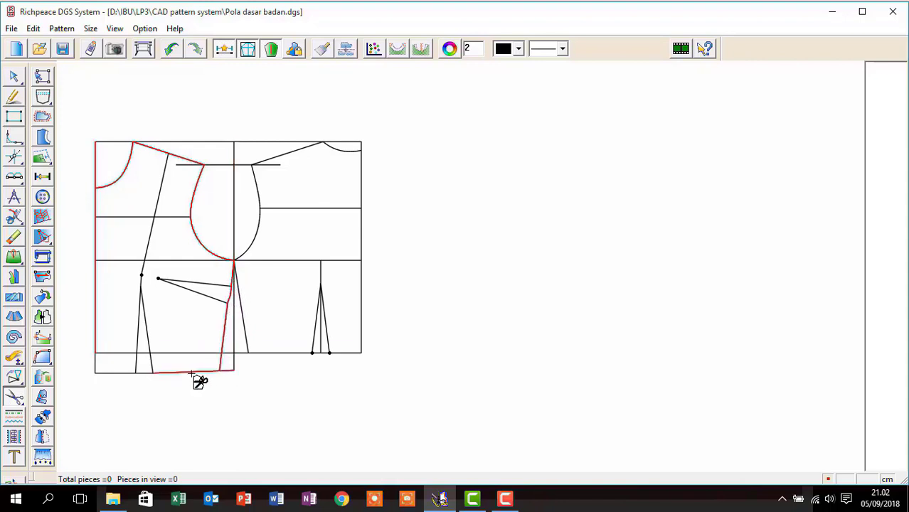
click(103, 372)
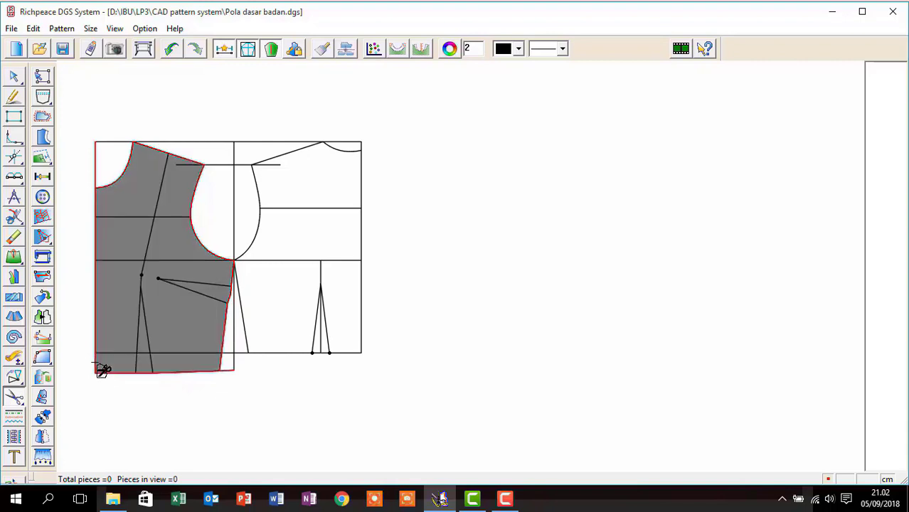
Step: Include the waist and side dart lines in the front piece, and place the cut piece in the empty space beside the draft
click(145, 333)
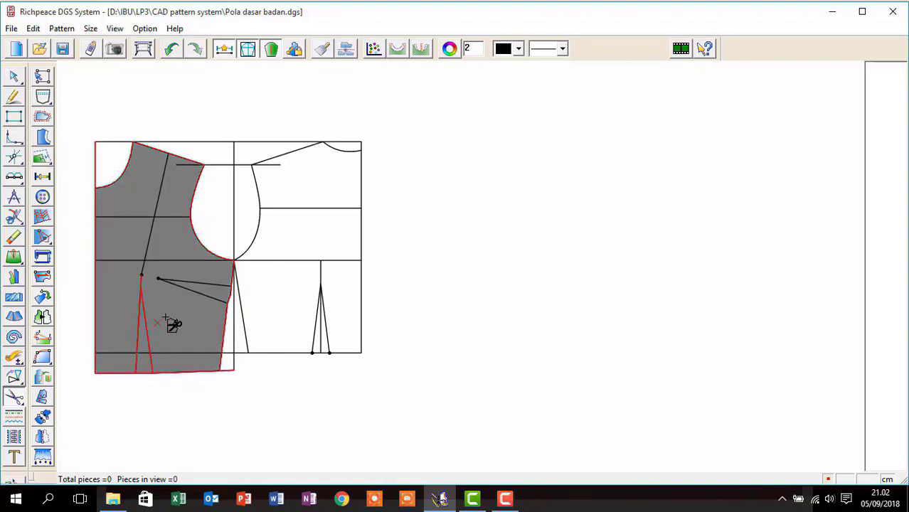
click(212, 283)
right_click(184, 315)
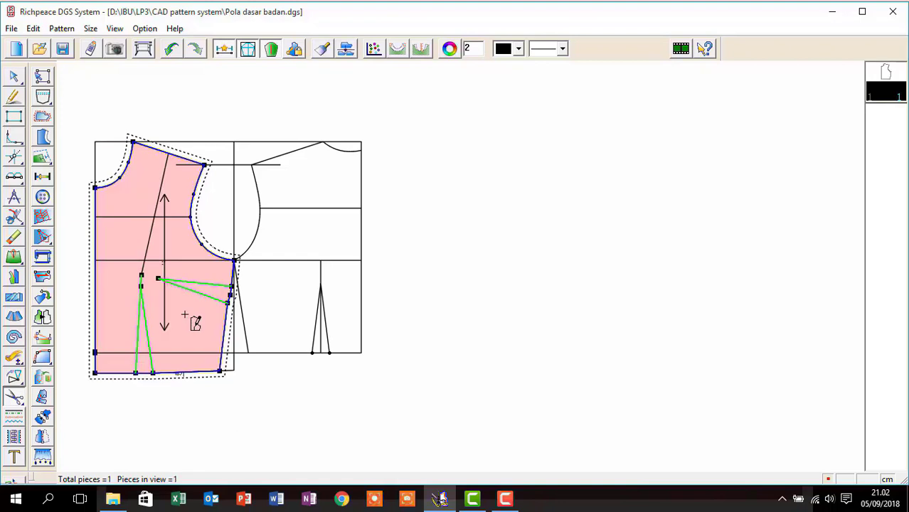
drag(185, 315, 497, 306)
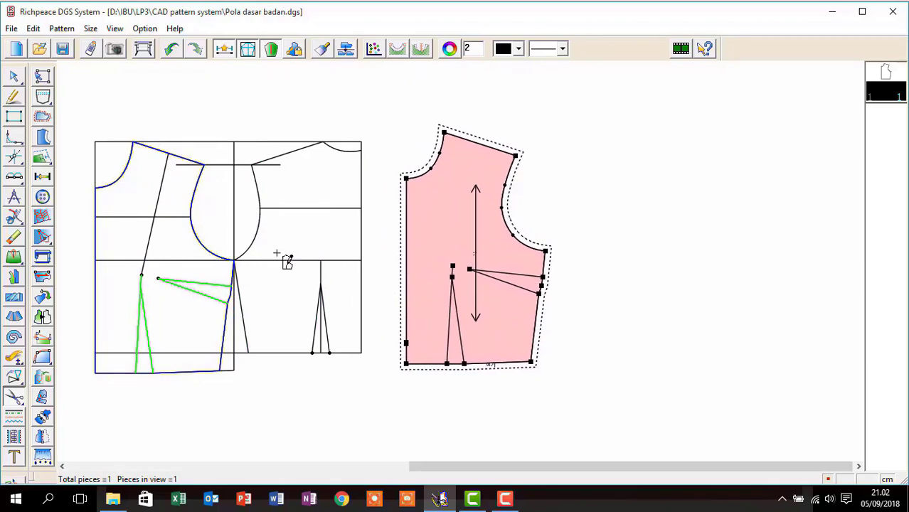
Step: Cut out the back bodice piece with Forfex from its waist, centre back, neckline, shoulder, armhole, side seam and dart lines, and place it beside the front piece
right_click(416, 306)
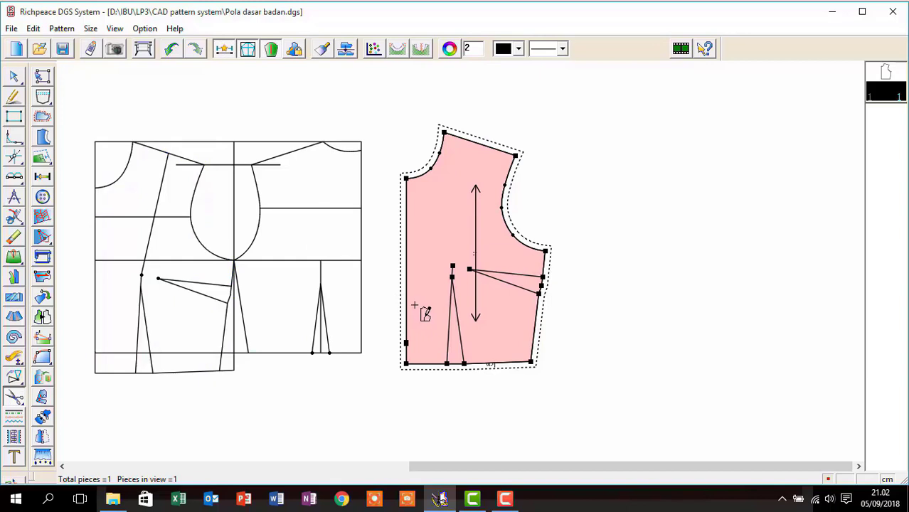
click(14, 399)
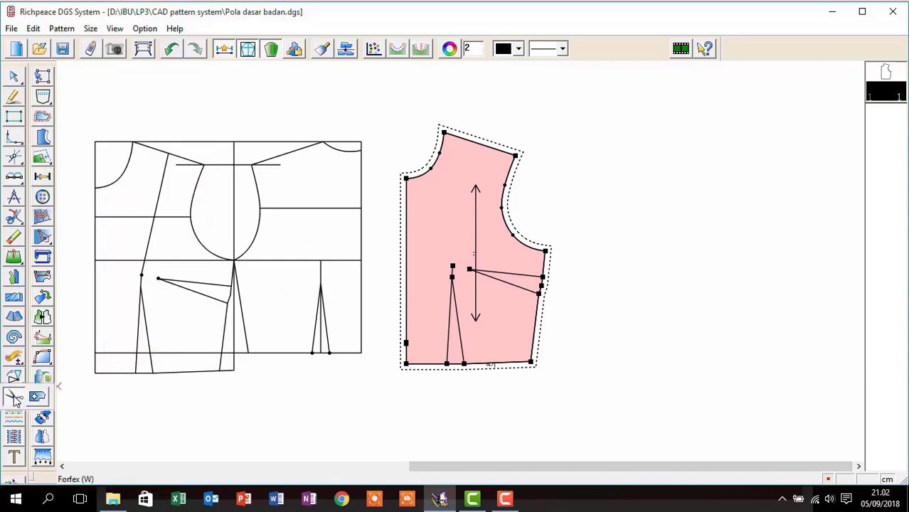
click(15, 399)
click(274, 353)
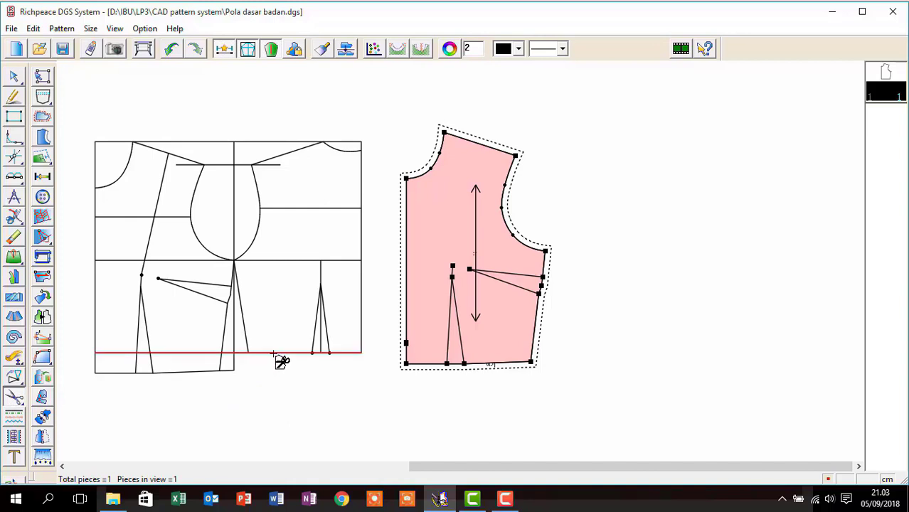
click(361, 292)
click(334, 150)
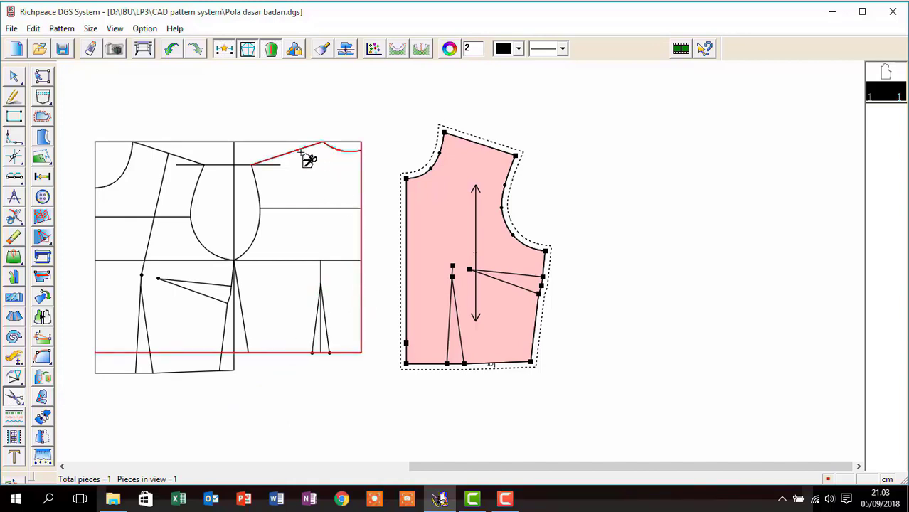
click(299, 150)
click(259, 203)
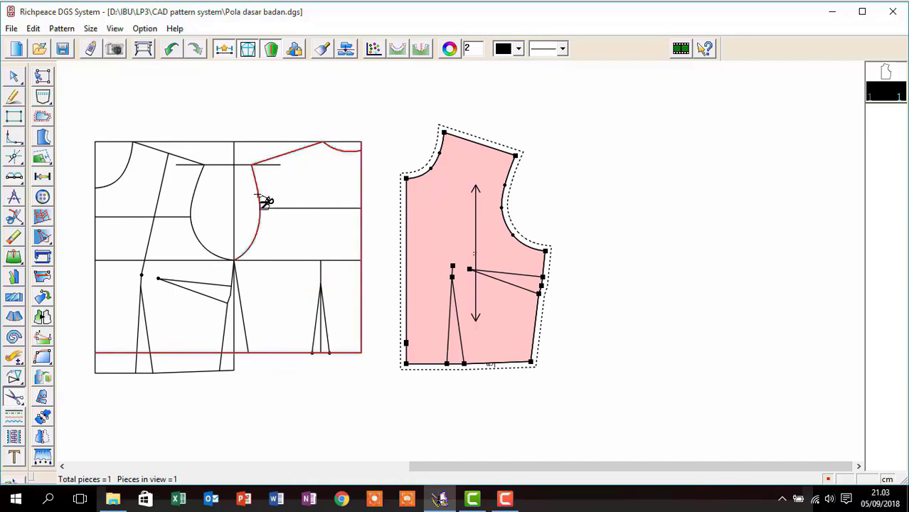
click(239, 293)
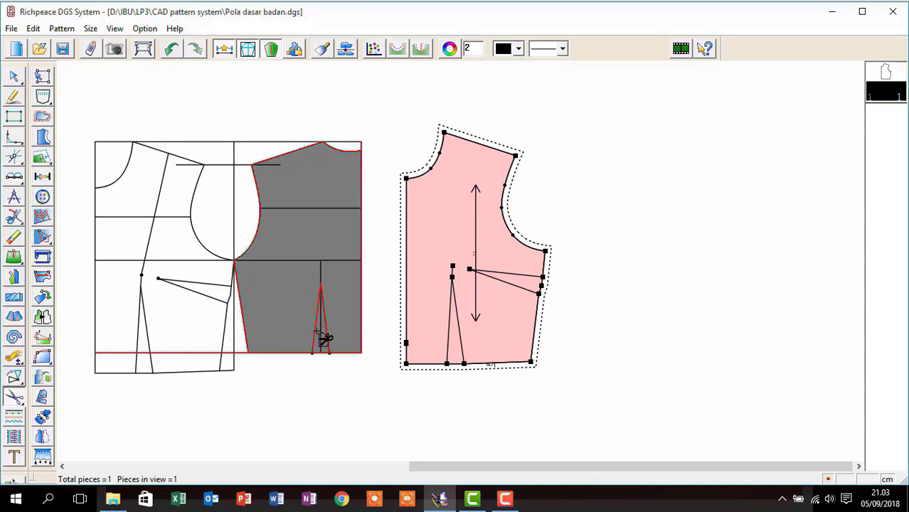
right_click(293, 315)
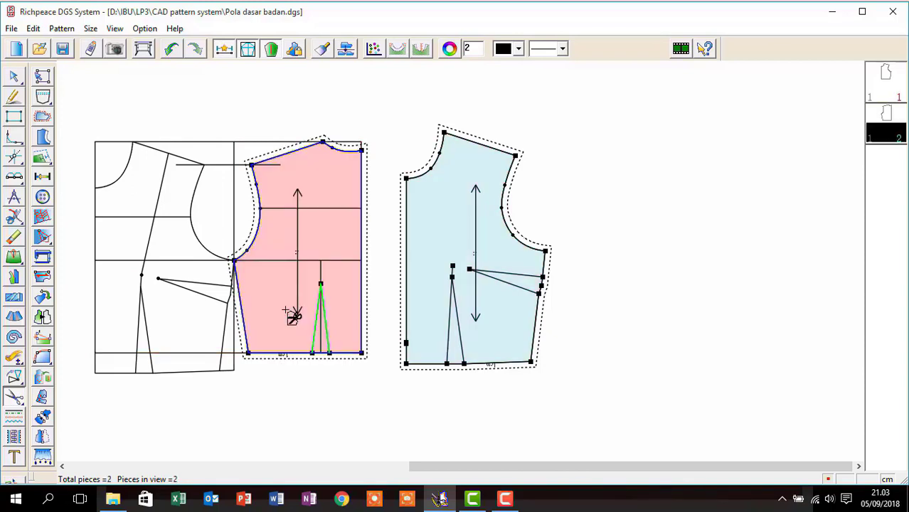
drag(293, 315, 631, 304)
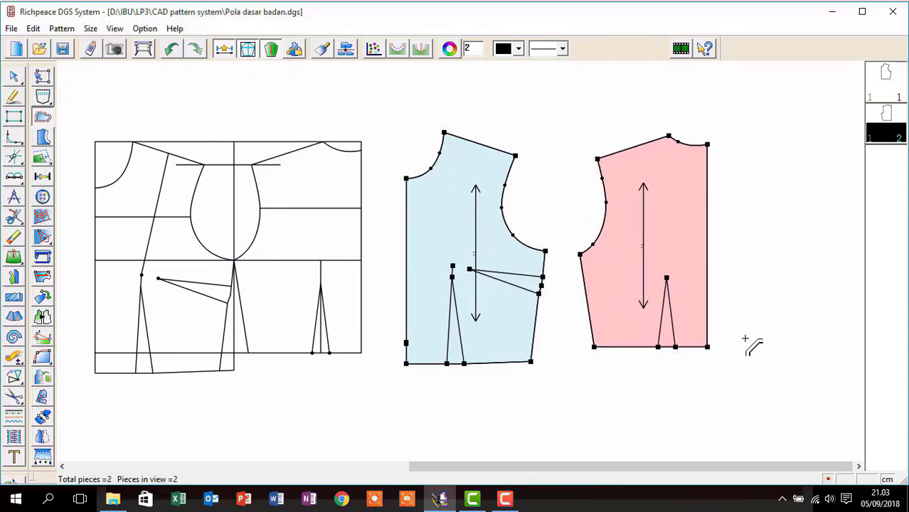
Step: Reposition the grainlines, moving the front piece's closer to the centre front and the back piece's towards the centre back
click(41, 278)
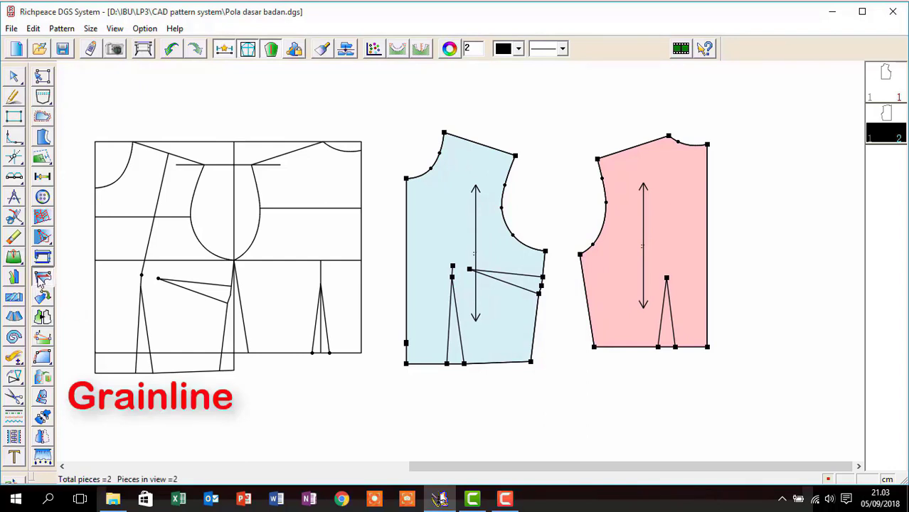
click(478, 254)
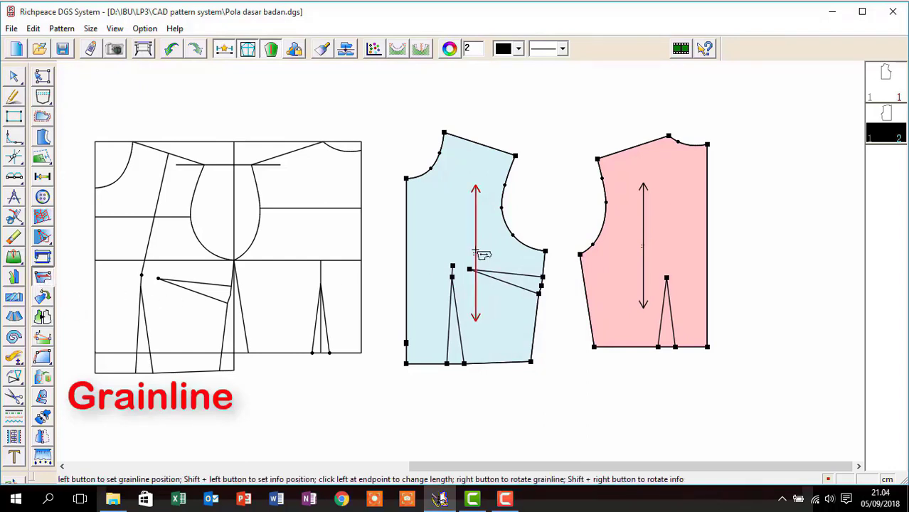
click(429, 257)
click(644, 244)
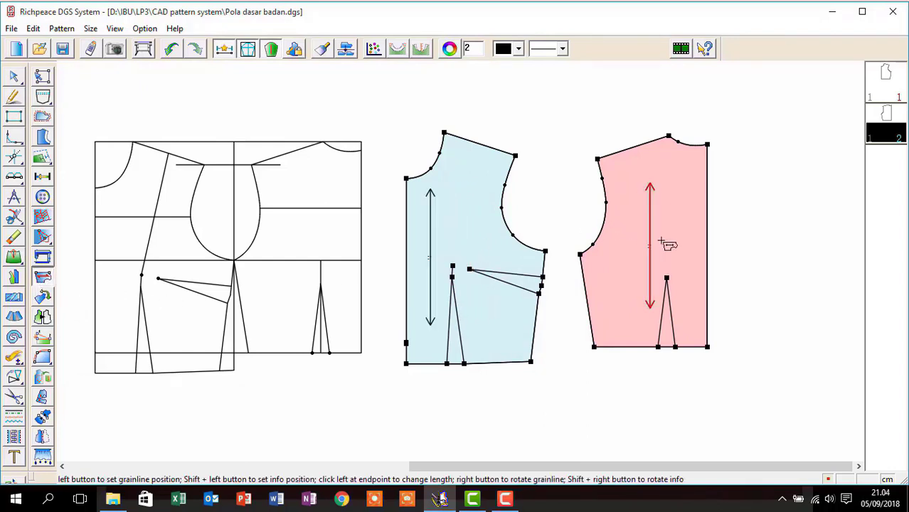